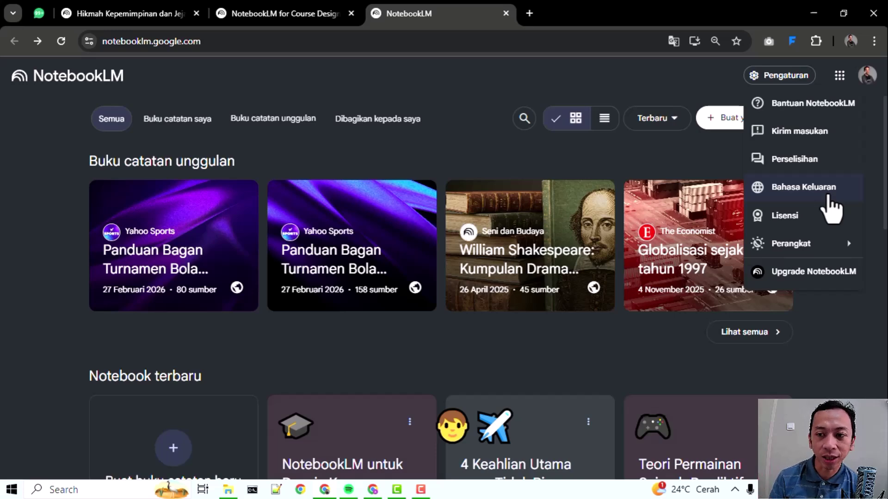
Check the output language setting and close its configuration without changing it.
left_click(828, 196)
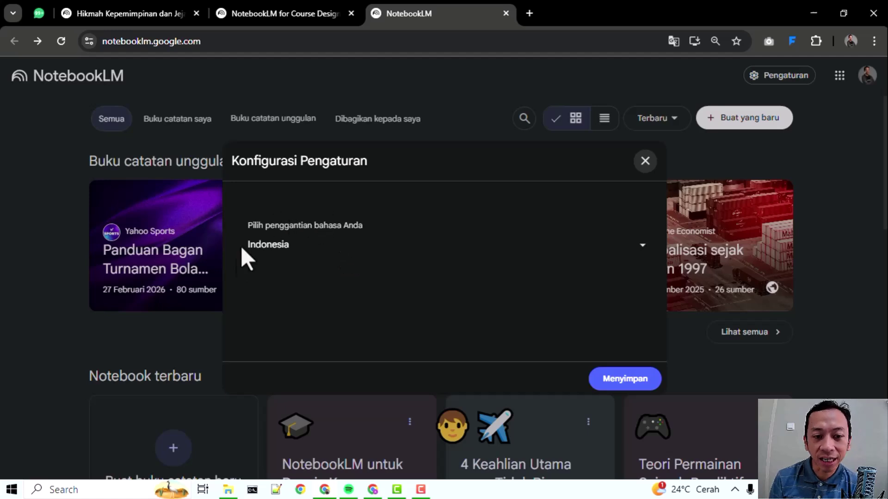
left_click(647, 162)
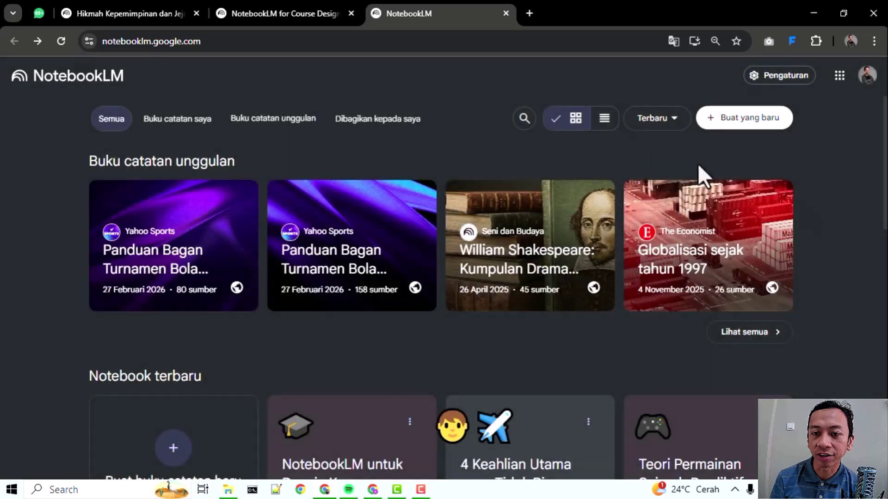
Look through the featured notebooks and the recent notebooks on the home page.
scroll(820, 265, "down", 3)
scroll(848, 309, "down", 3)
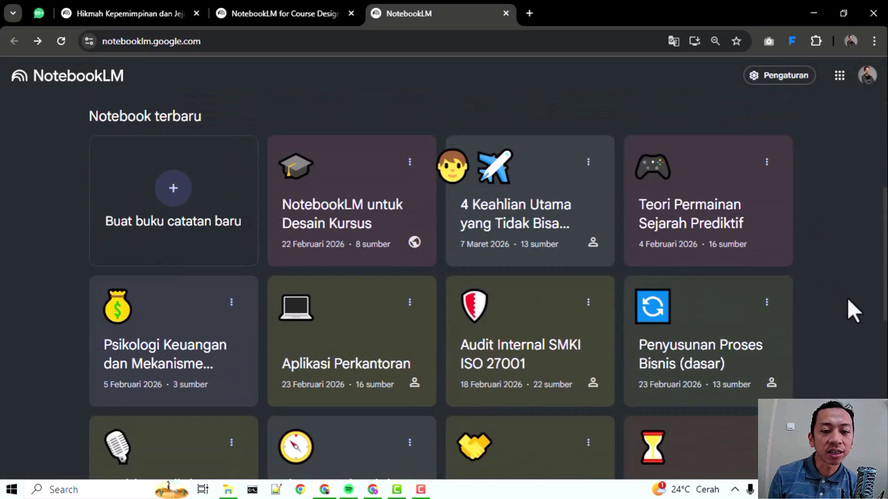
scroll(849, 310, "up", 6)
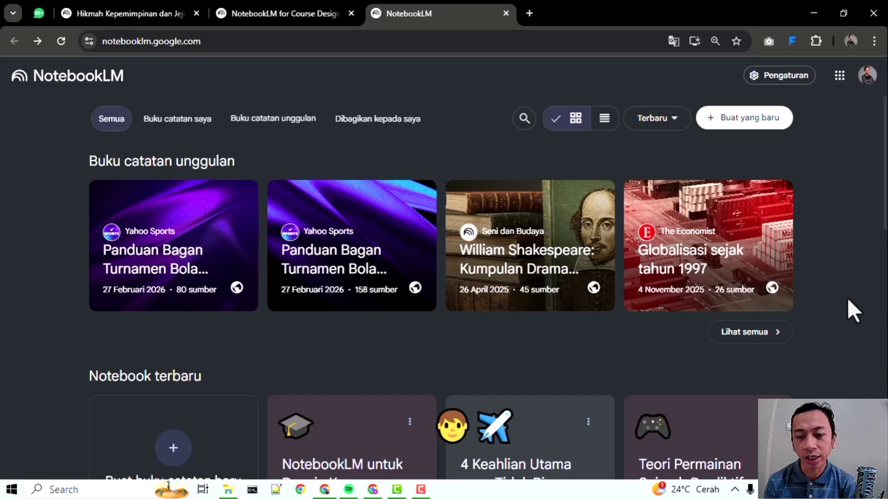
scroll(591, 323, "down", 5)
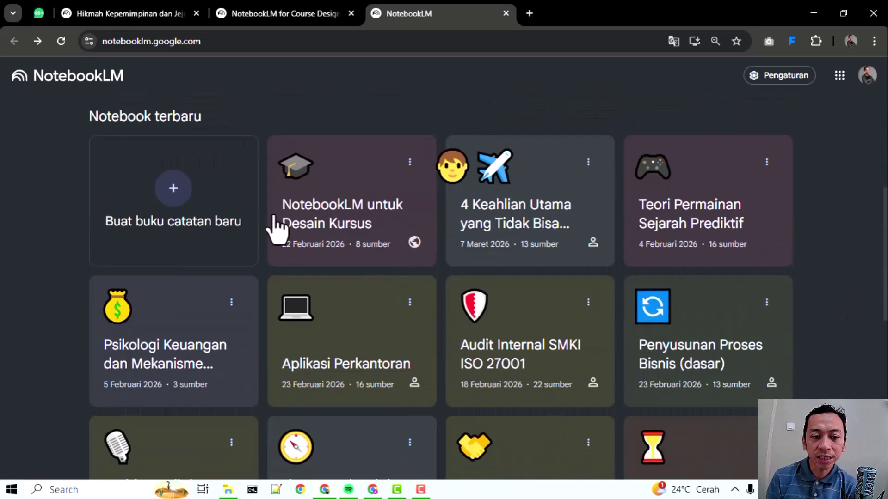
scroll(480, 284, "down", 3)
scroll(513, 406, "up", 8)
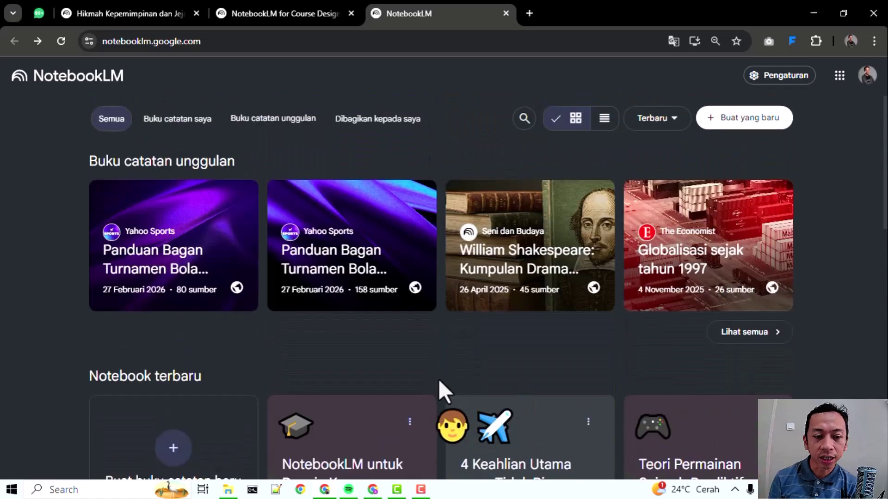
scroll(202, 370, "down", 2)
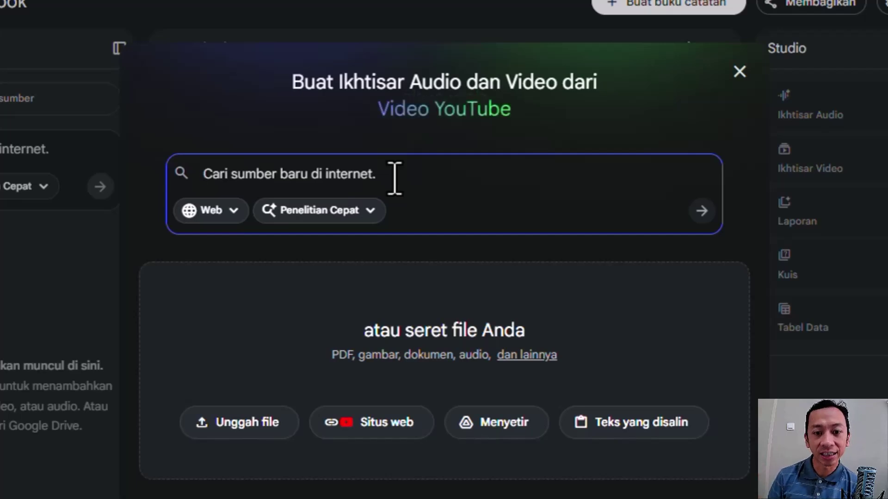
Search the web for new sources on "kecerdasan buatan untuk pengajaran" in Penelitian Cepat mode.
left_click(369, 213)
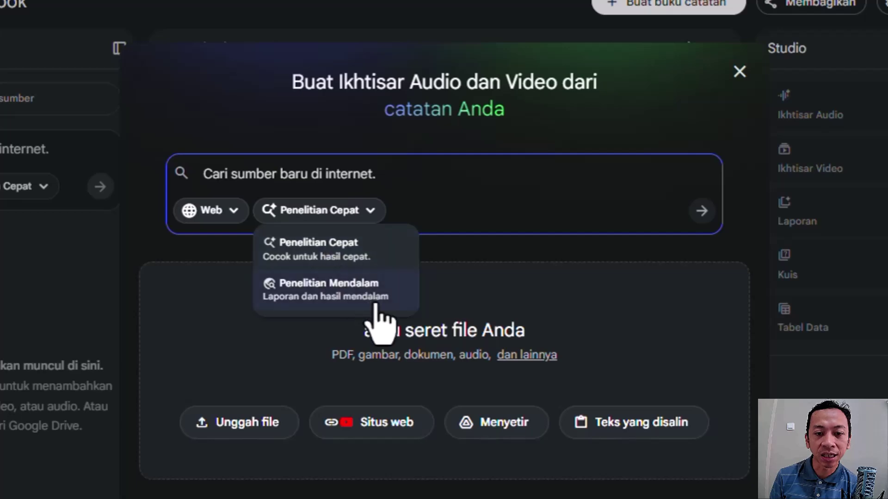
left_click(377, 252)
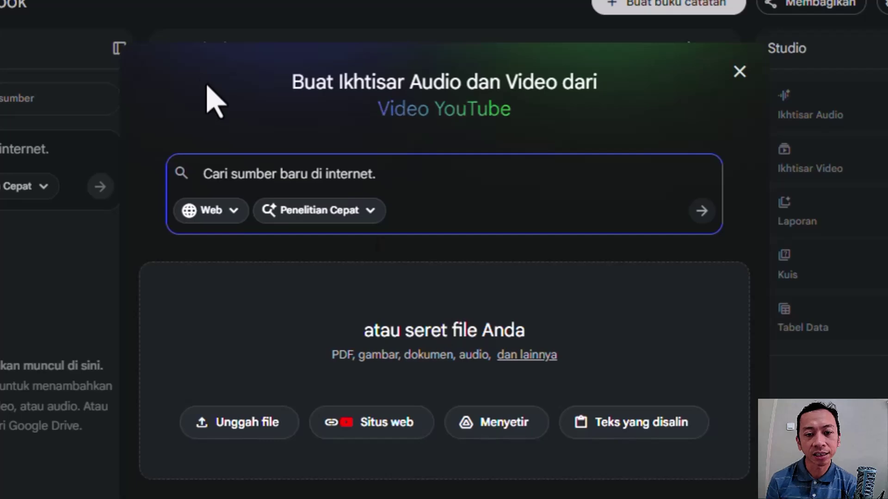
left_click(324, 214)
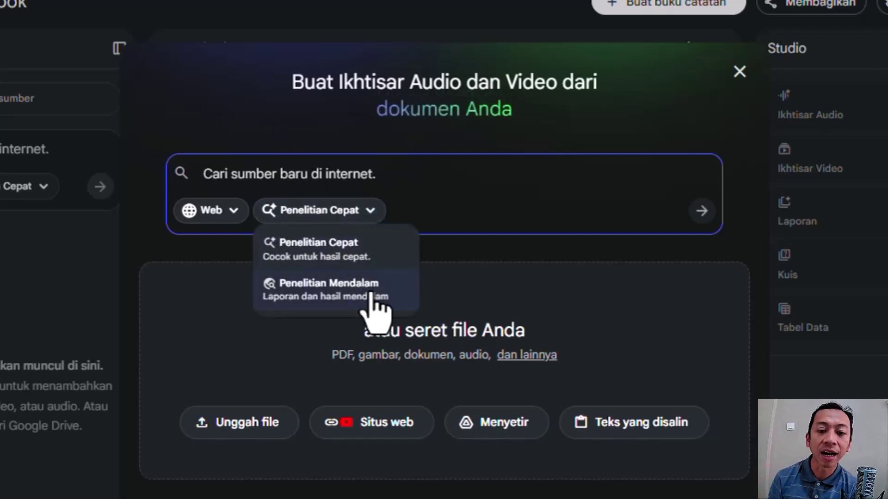
left_click(446, 341)
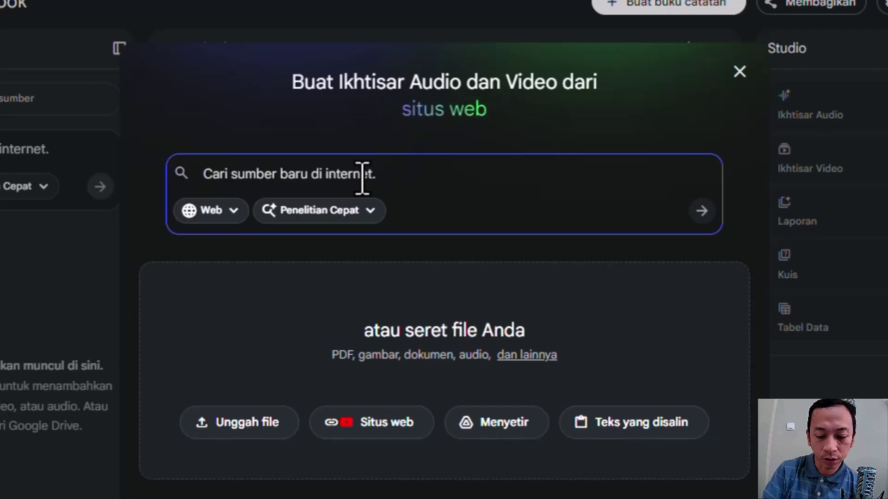
type("kecerdasan buatan untuk pengajaran")
left_click(701, 211)
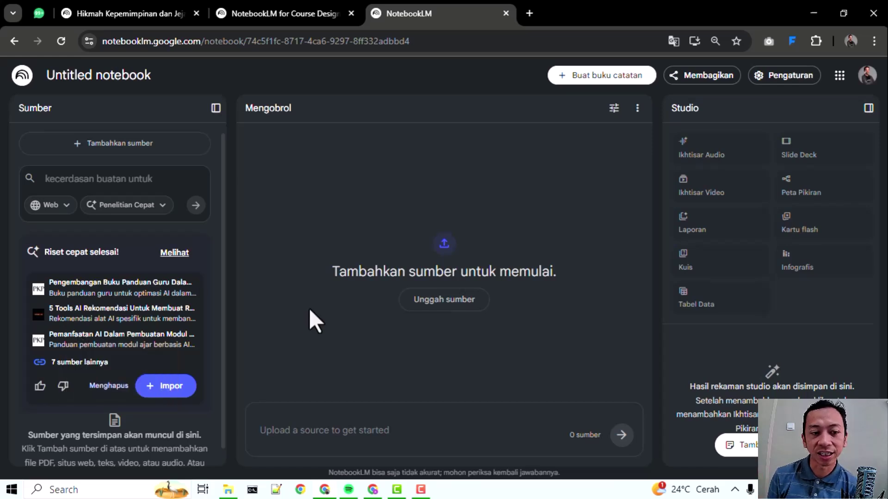
Open the full list of sources found by the quick research and review its entries.
scroll(72, 342, "down", 1)
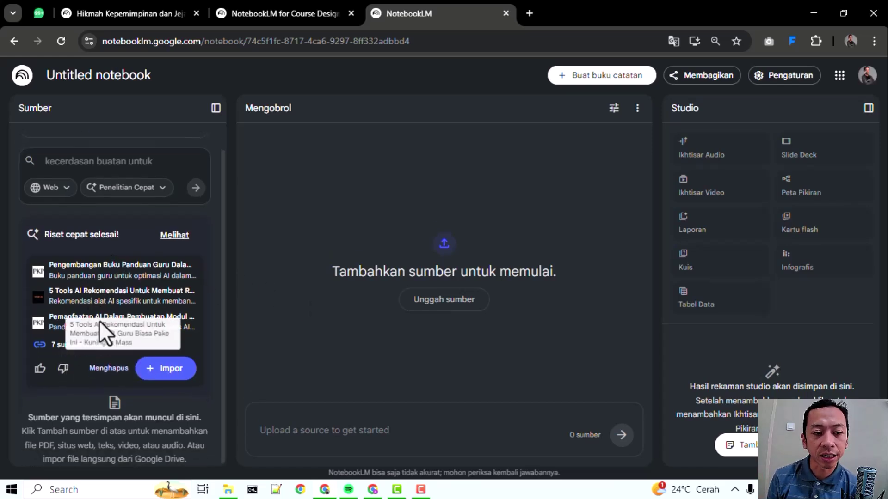
left_click(178, 238)
scroll(205, 272, "down", 3)
scroll(185, 282, "down", 2)
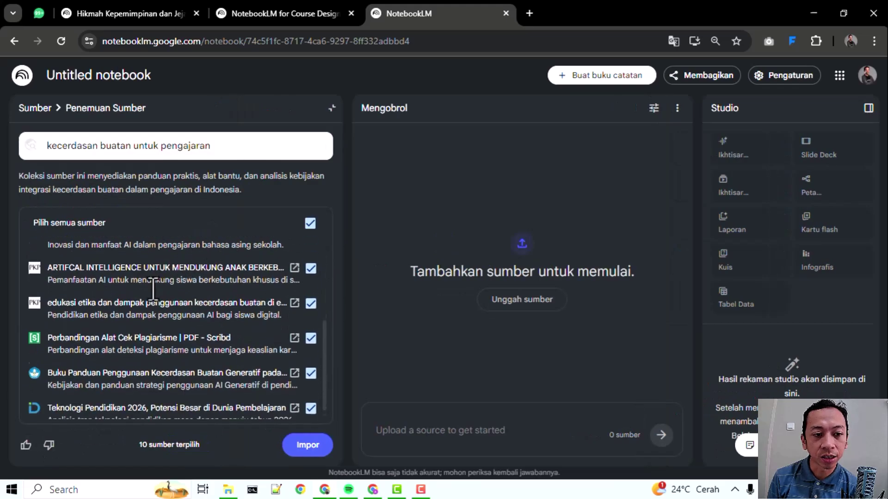
scroll(148, 365, "up", 5)
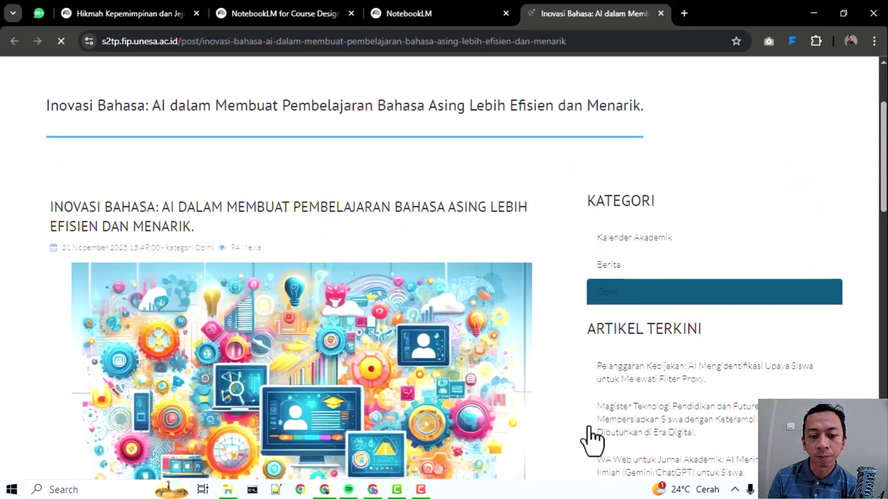
Skim the "Inovasi Bahasa: AI dalam Membuat Pembelajaran Bahasa Asing" article on its web page and close it.
scroll(589, 434, "down", 15)
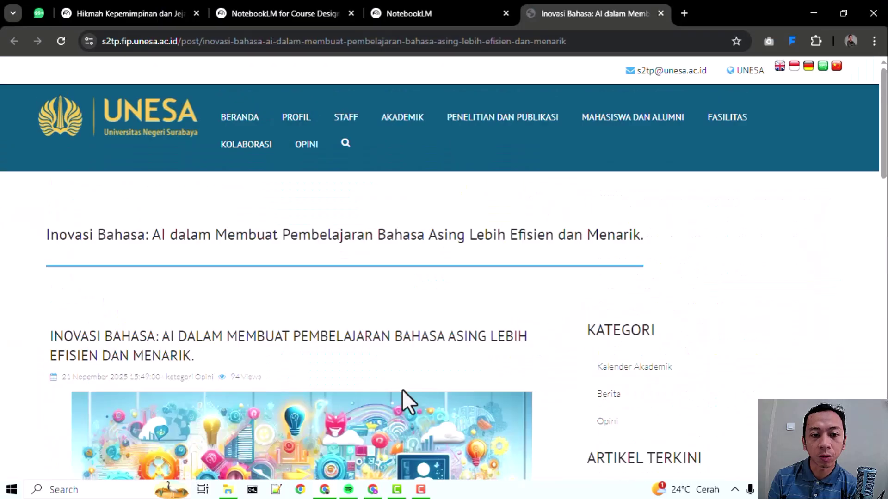
scroll(353, 345, "down", 15)
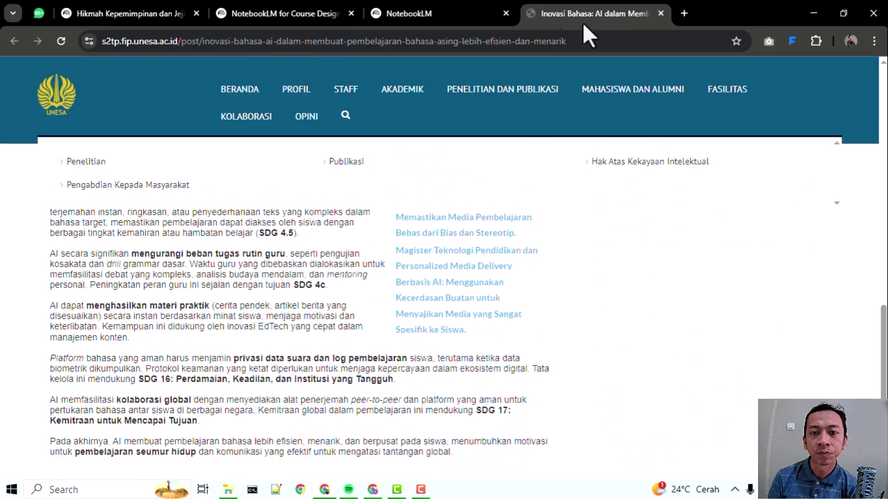
left_click(660, 13)
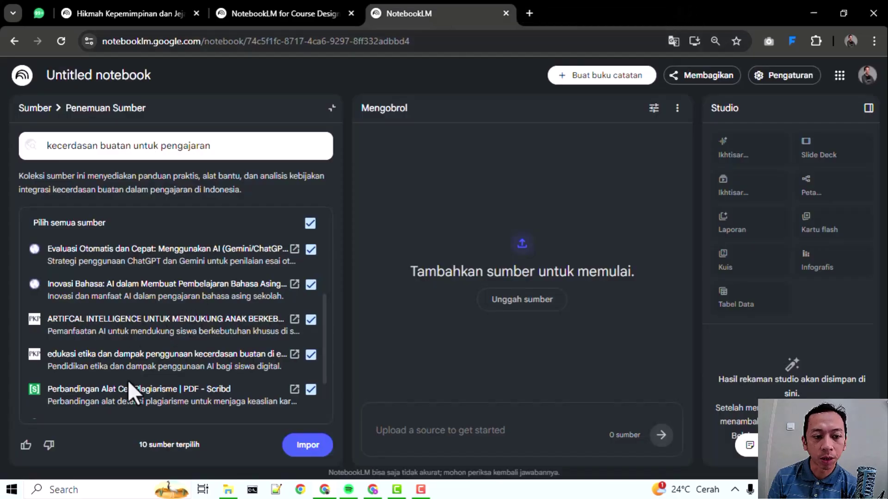
Open the original "Buku Panduan Penggunaan Kecerdasan Buatan Generatif" document for a look and return to the notebook.
scroll(127, 380, "down", 2)
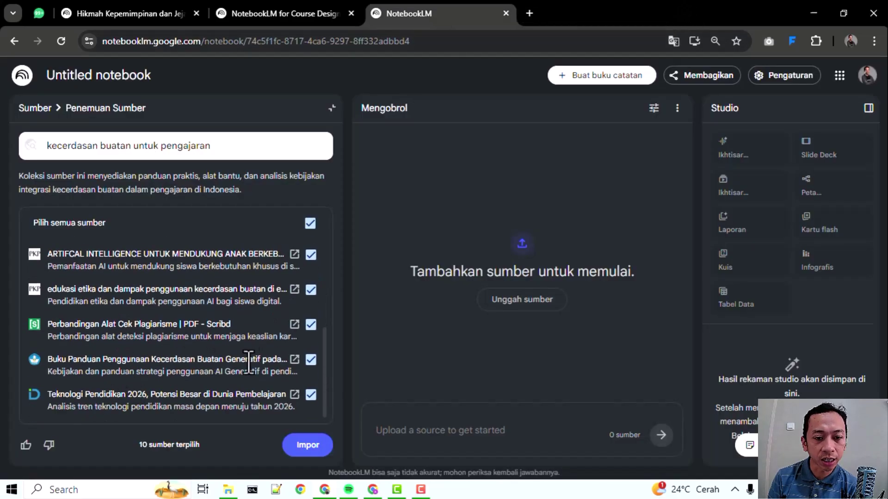
left_click(294, 360)
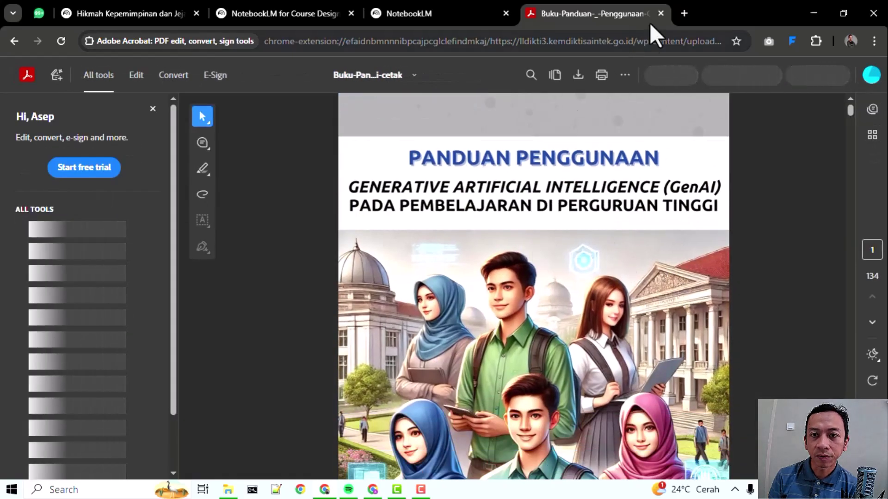
left_click(423, 19)
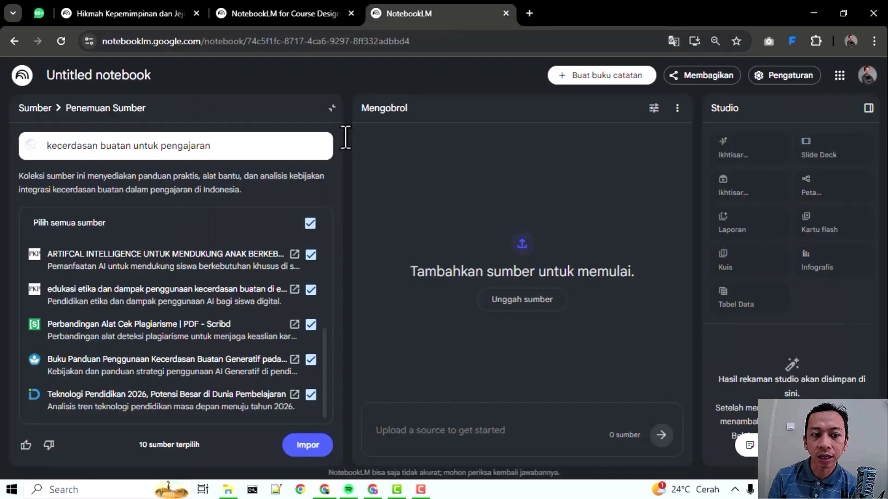
Exclude "Perbandingan Alat Cek Plagiarisme | PDF - Scribd" from the found sources and import the rest into the notebook.
scroll(211, 342, "up", 4)
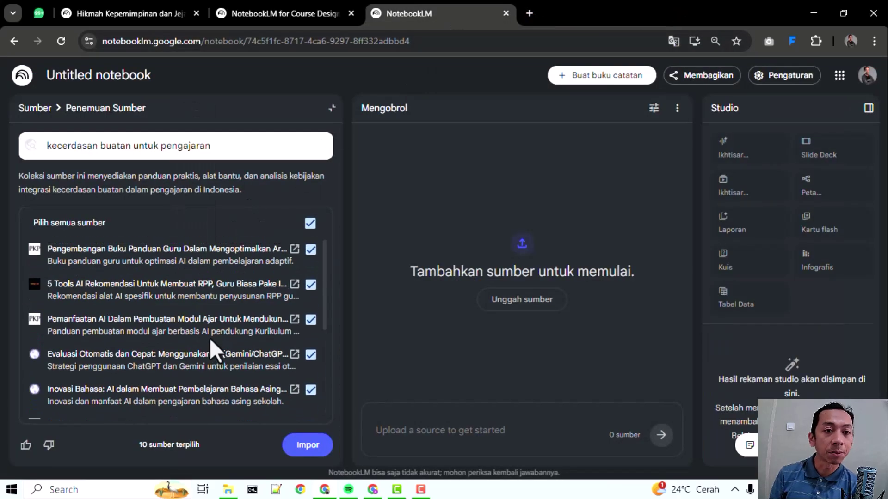
scroll(209, 340, "down", 5)
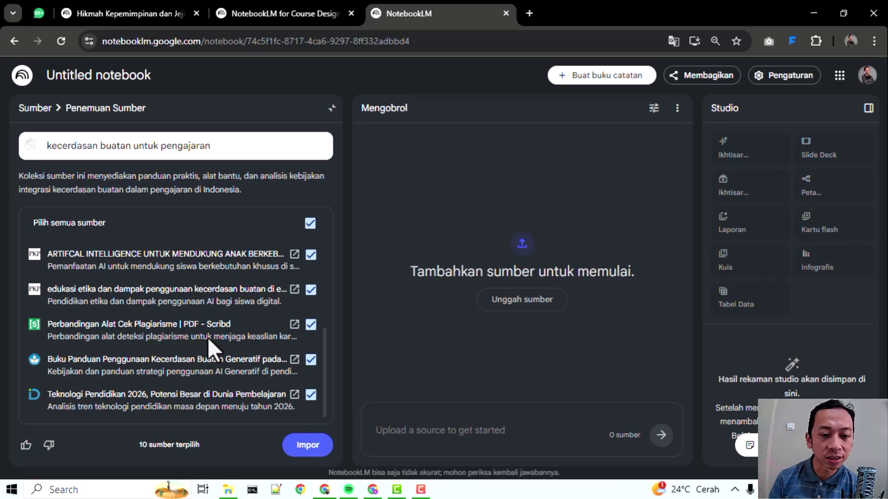
scroll(244, 331, "up", 5)
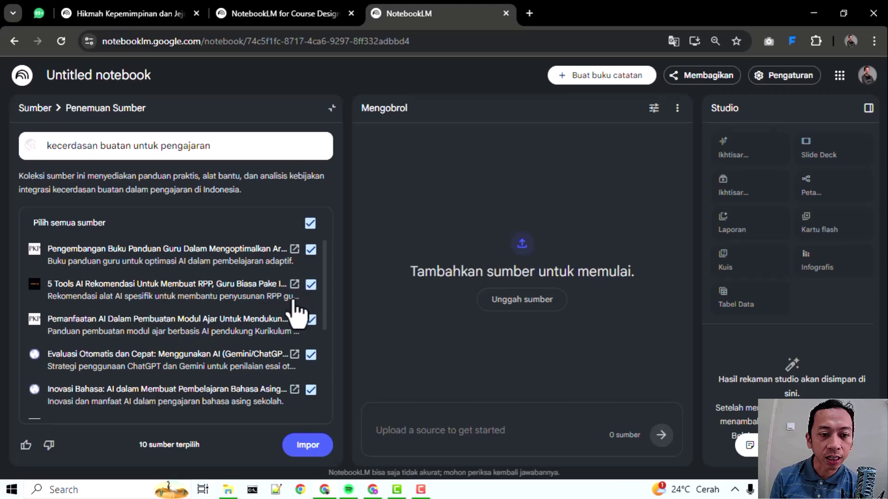
scroll(294, 305, "down", 3)
scroll(261, 365, "down", 1)
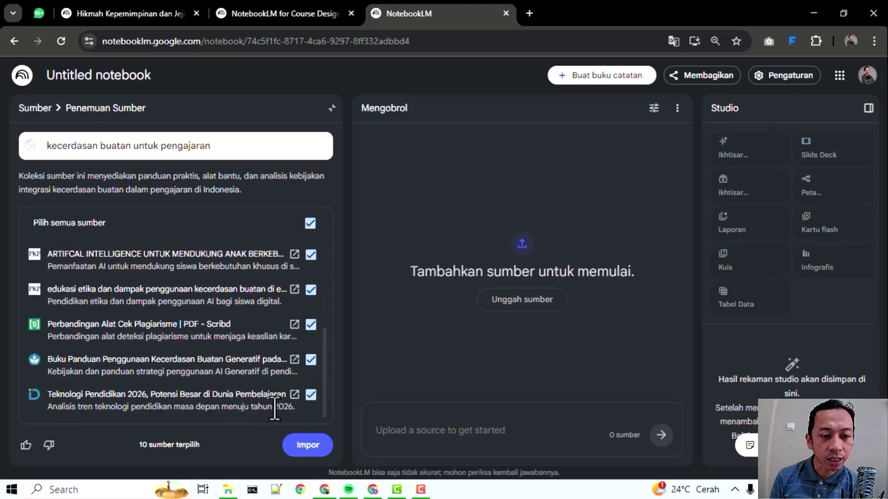
left_click(311, 325)
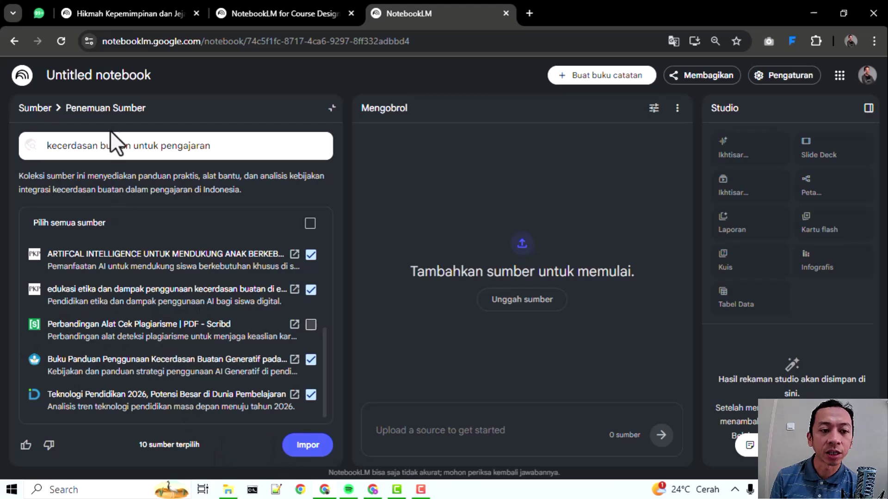
left_click(302, 445)
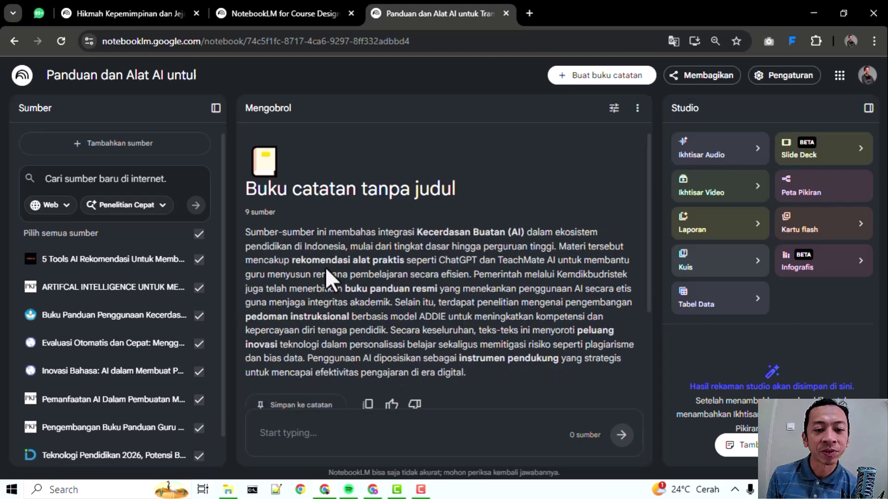
Delete the failed jurnal.mdp.ac.id source from the notebook's source list and confirm the deletion.
scroll(146, 300, "down", 1)
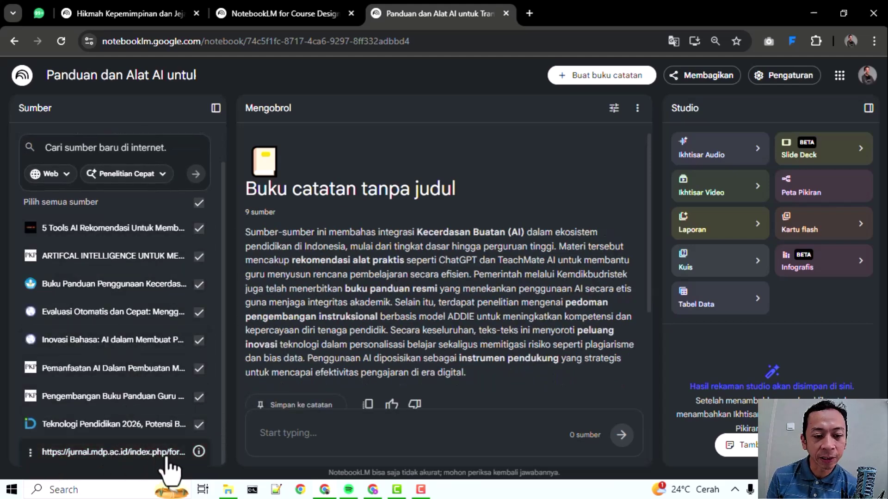
left_click(30, 452)
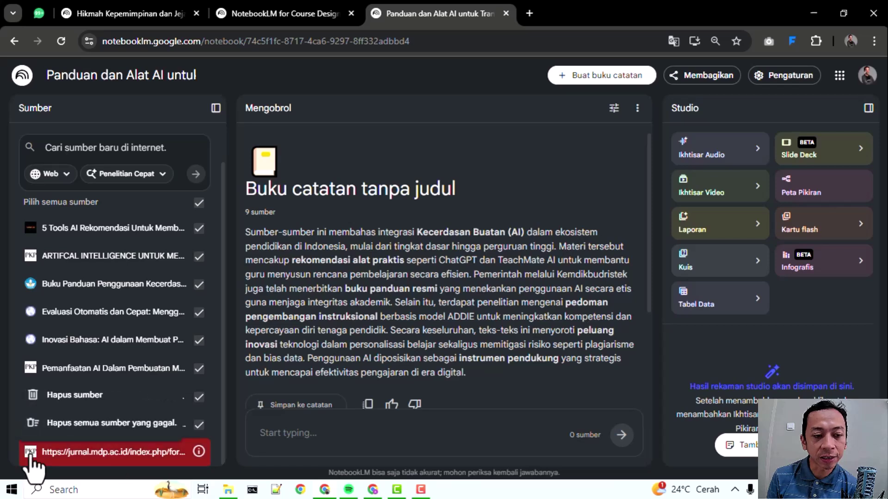
left_click(111, 397)
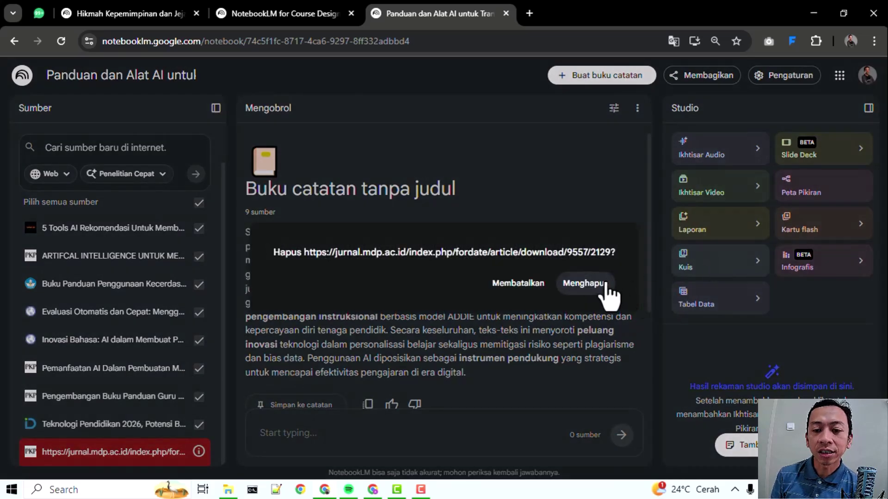
left_click(584, 283)
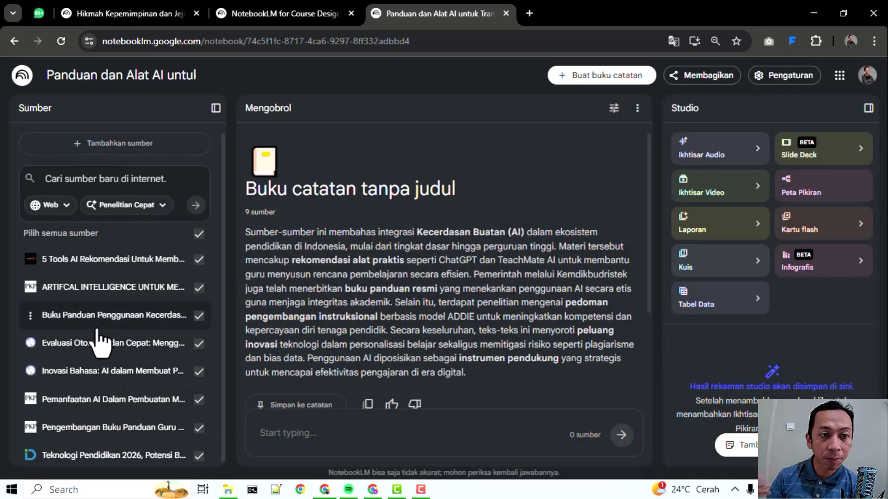
Review the options for adding more sources, close them, and go to the notebook's chat box.
left_click(117, 150)
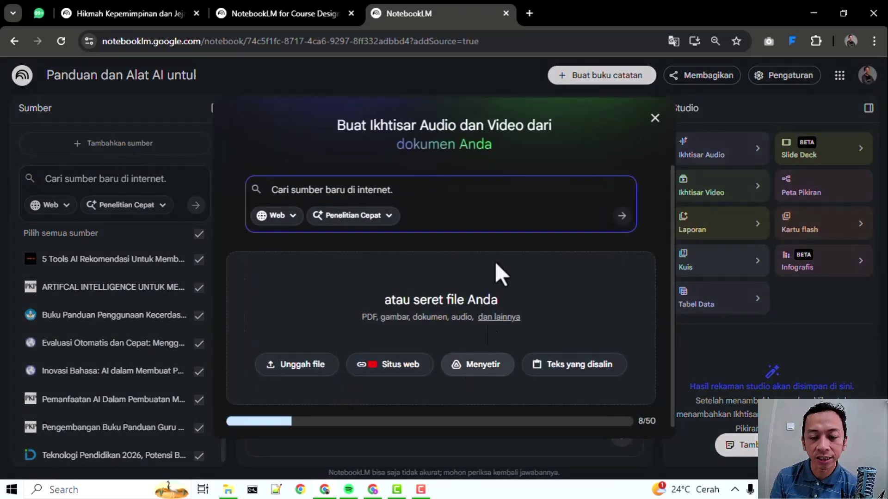
left_click(654, 118)
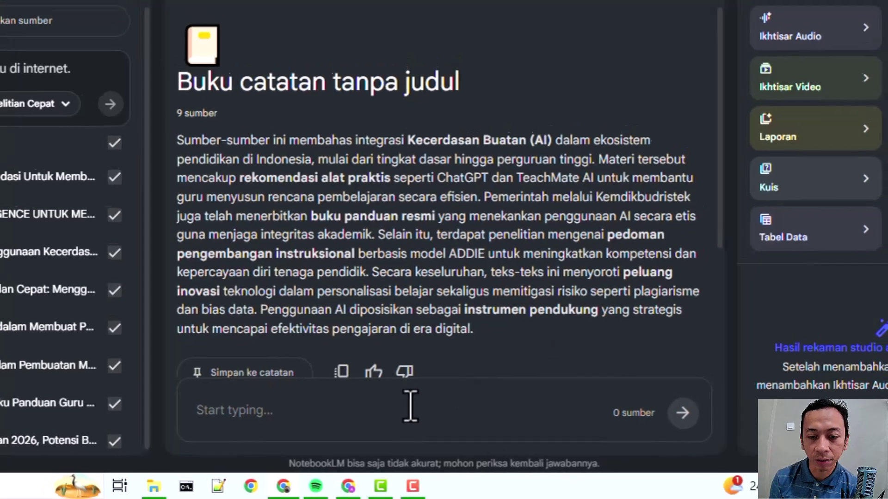
left_click(408, 403)
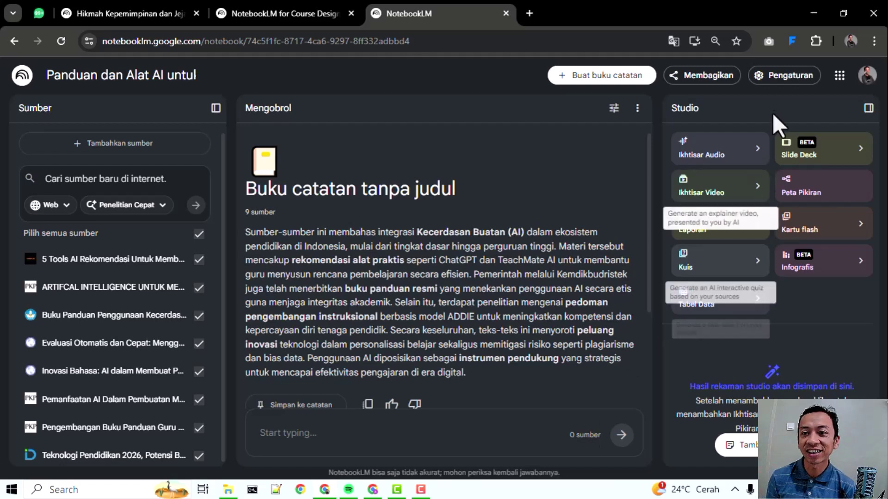
Look over the notebook's settings options, close them, and review the chat summary with its suggested questions.
left_click(795, 76)
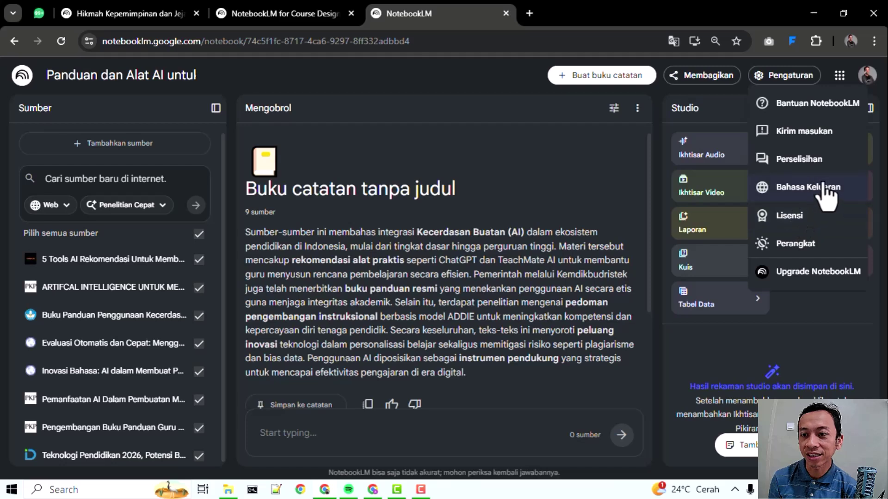
left_click(471, 284)
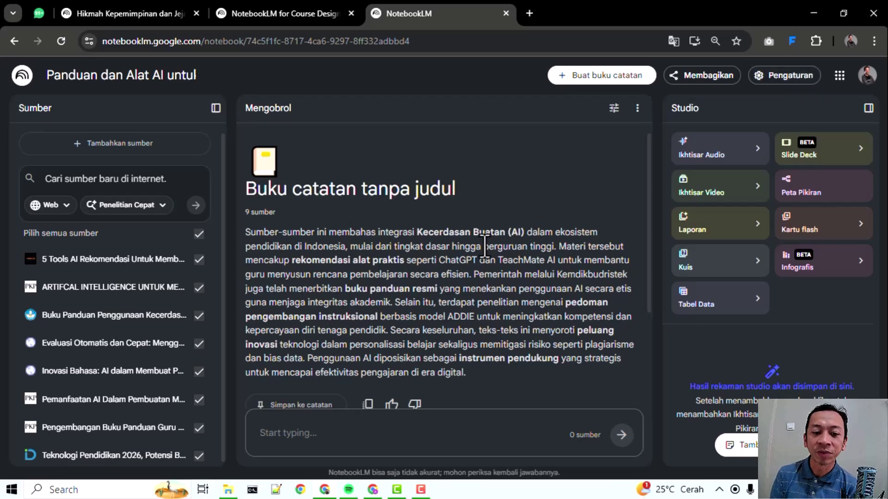
scroll(526, 398, "down", 3)
scroll(334, 271, "up", 3)
scroll(354, 311, "down", 3)
scroll(354, 310, "down", 1)
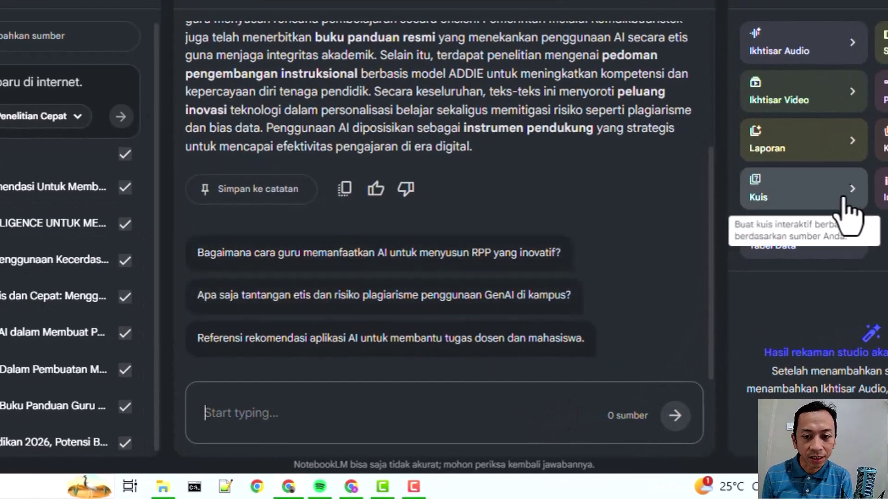
Ask the notebook chat "ai untuk dosen bisa aapa saja".
type("ai untuk dose")
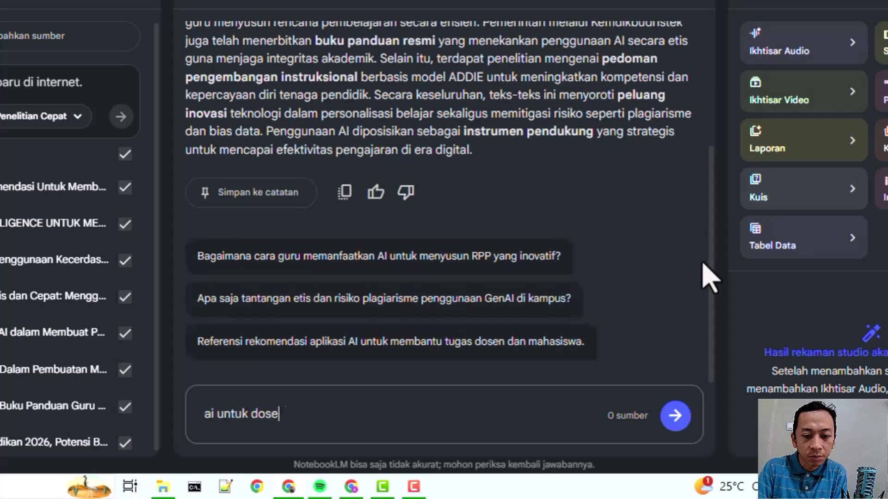
type("n bisa p")
type("apa saja")
key("Return")
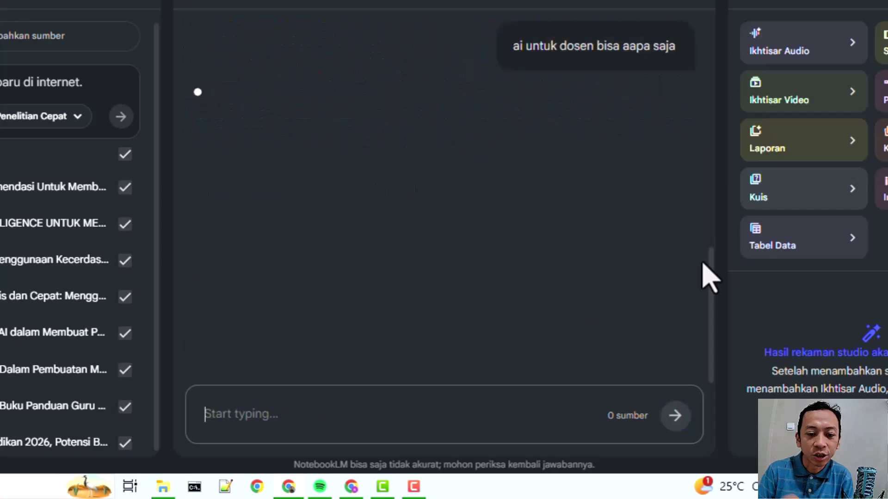
Read through the chat's answer on AI for lecturers, from its opening paragraph to the suggested follow-up questions.
scroll(456, 228, "up", 5)
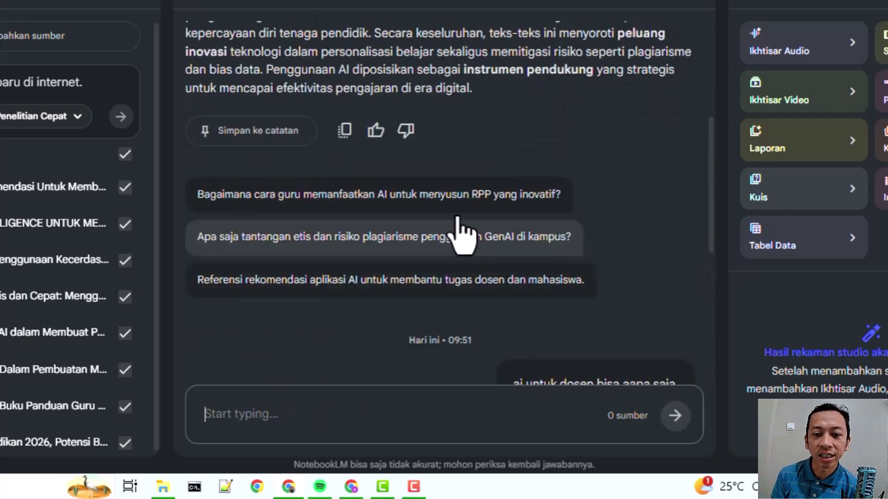
scroll(461, 234, "down", 4)
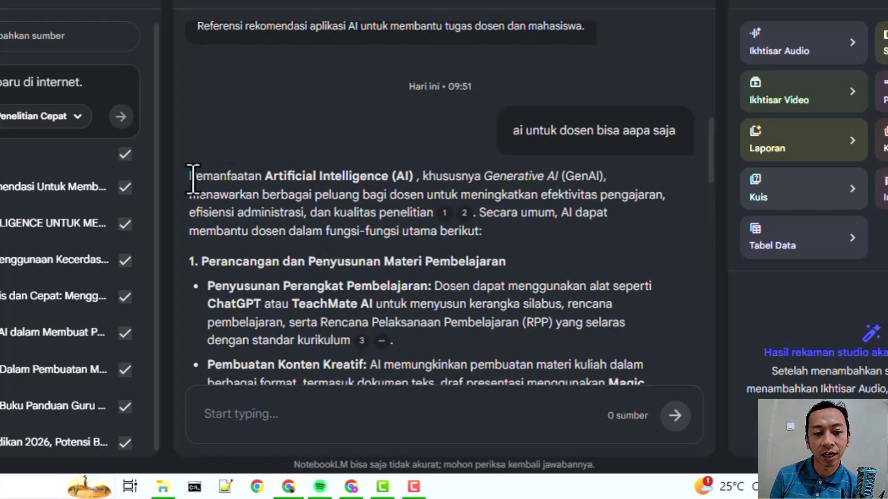
left_click_drag(196, 178, 441, 323)
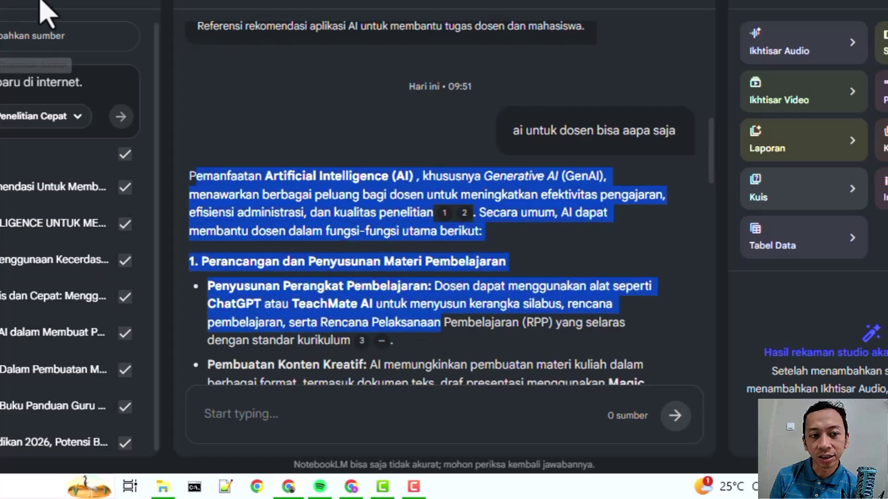
left_click(376, 296)
scroll(376, 296, "down", 10)
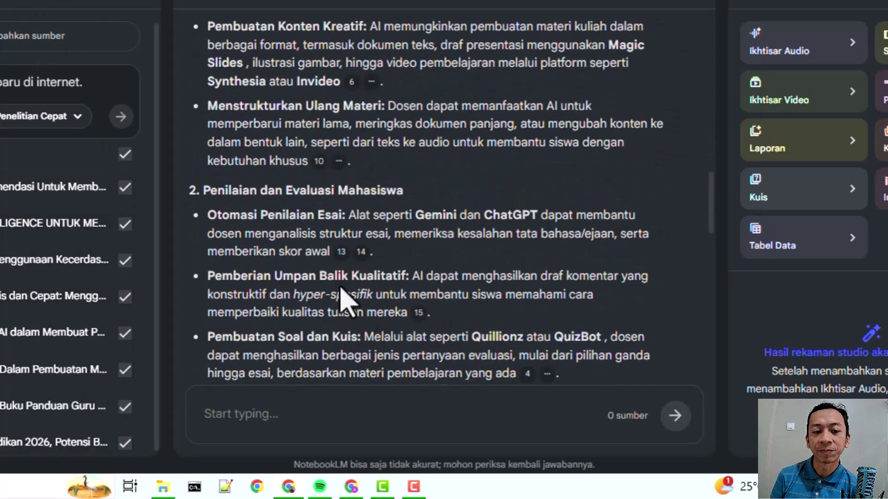
scroll(328, 233, "down", 10)
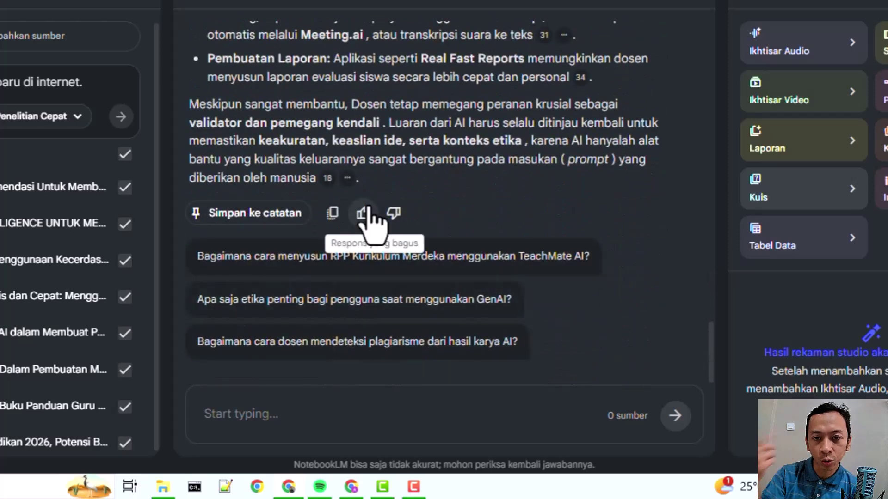
Ask the chat a question outside the sources' topic: "jelaskan konsep fotosintesis tumbuhan".
left_click(499, 416)
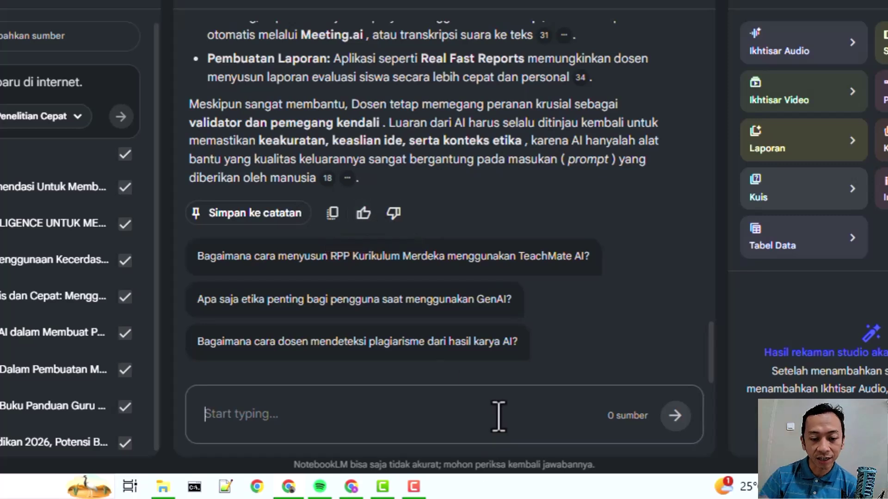
type("foto")
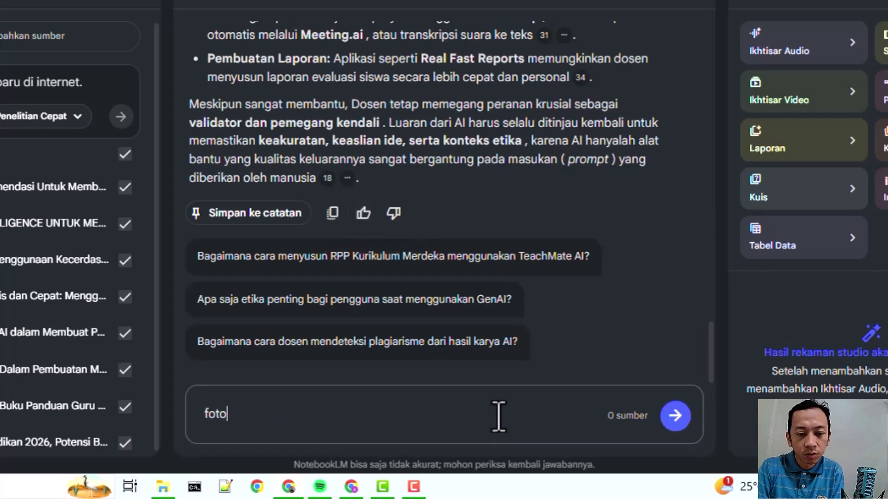
type("s")
key("BackSpace")
key("BackSpace")
key("BackSpace")
key("BackSpace")
key("BackSpace")
type("jelaskan konsep fotosintesis tumbuhan")
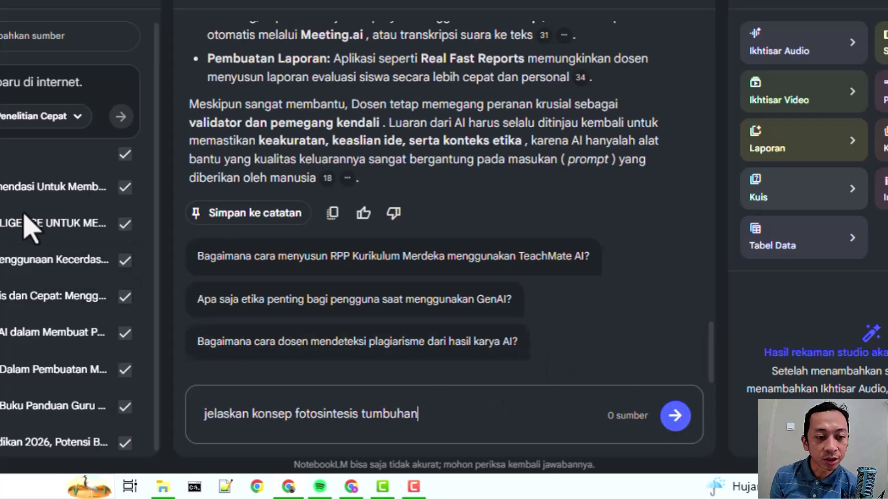
left_click(674, 414)
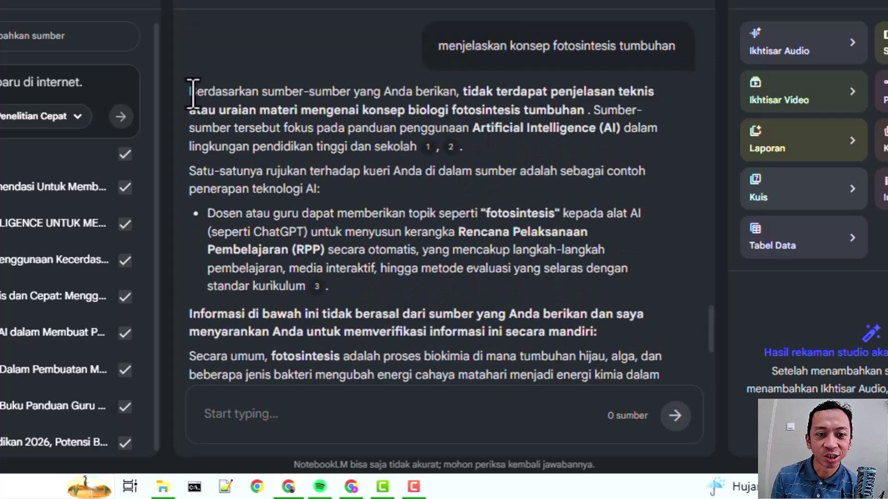
Examine how the photosynthesis answer relates to the notebook's sources, and go to the end of the chat.
left_click_drag(188, 91, 627, 151)
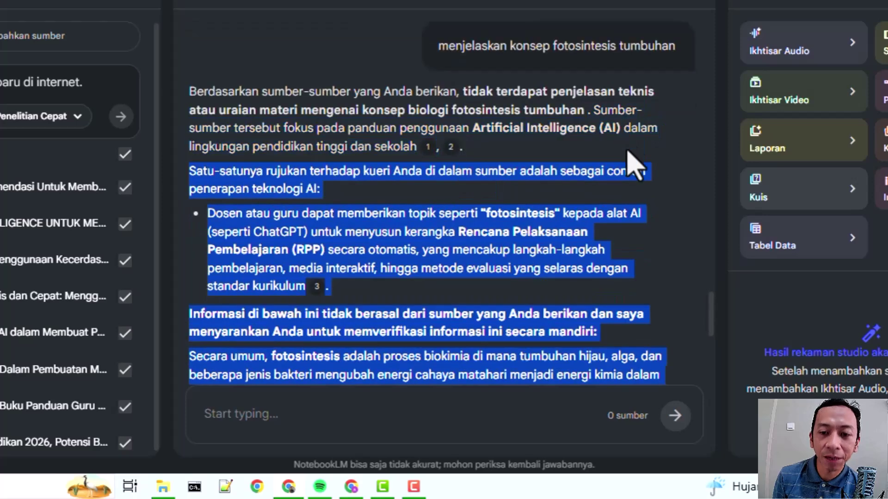
left_click(618, 200)
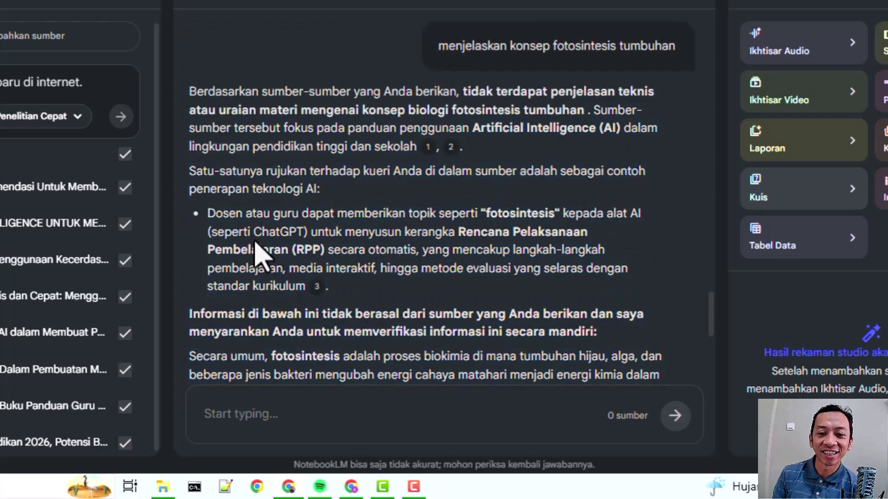
scroll(249, 252, "down", 2)
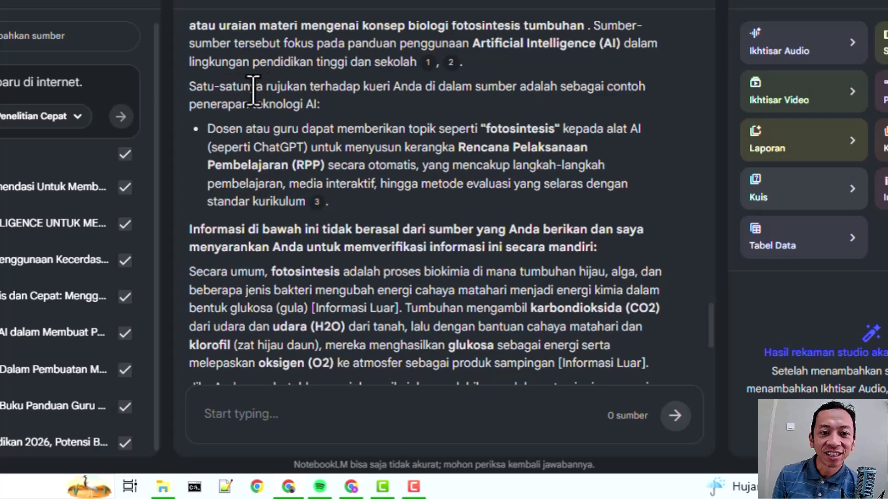
left_click_drag(280, 86, 532, 114)
left_click(423, 141)
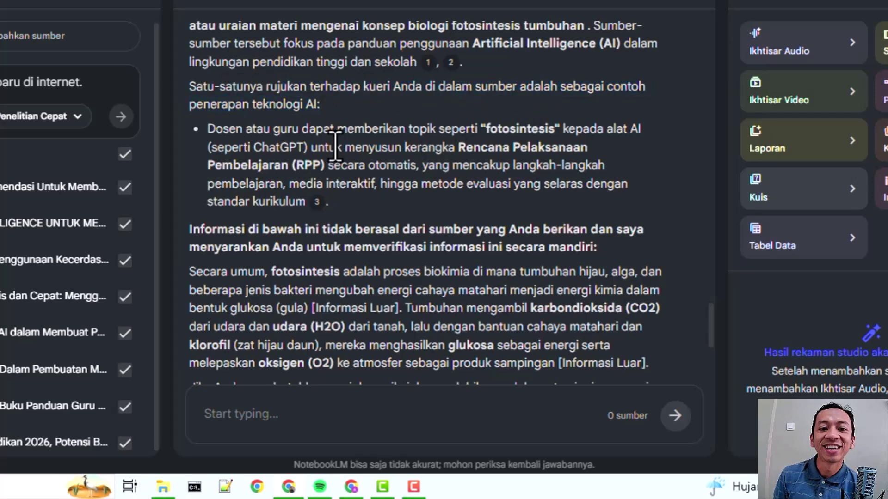
scroll(383, 238, "down", 5)
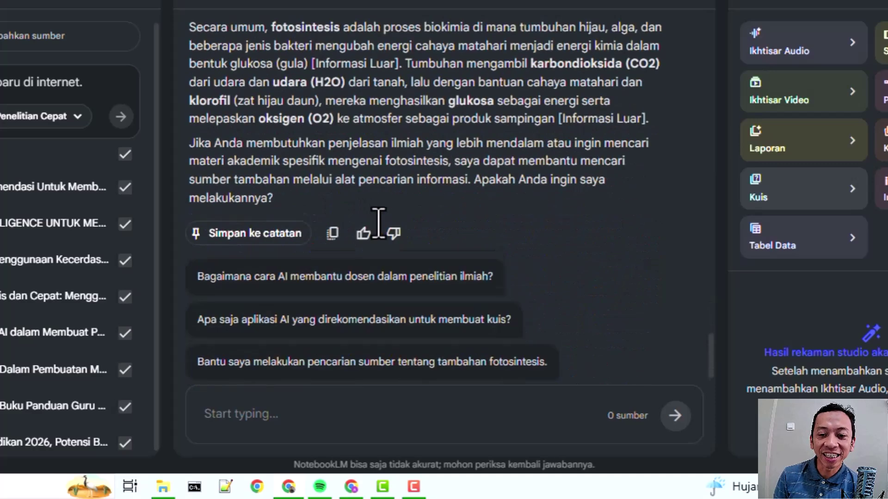
scroll(351, 232, "up", 10)
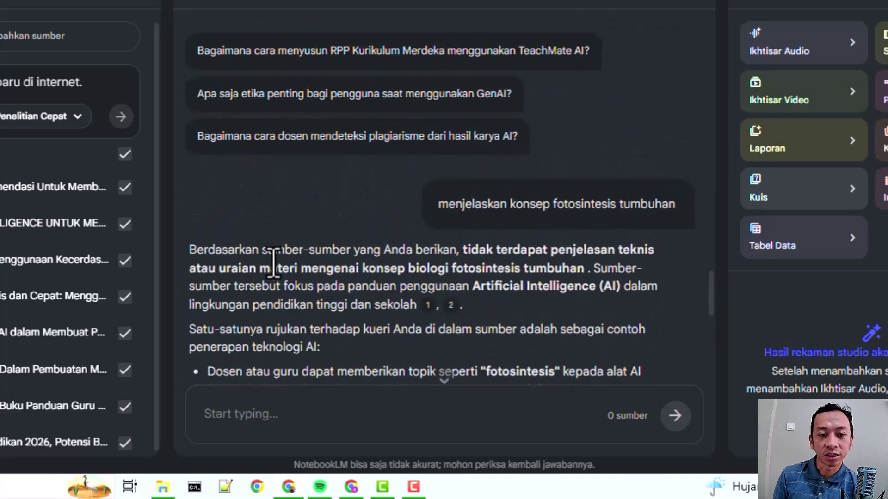
left_click_drag(234, 252, 331, 287)
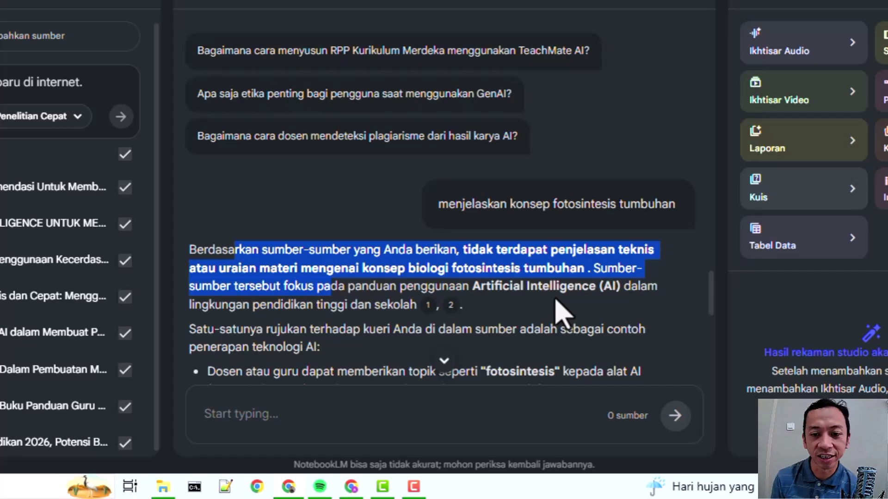
left_click(563, 288)
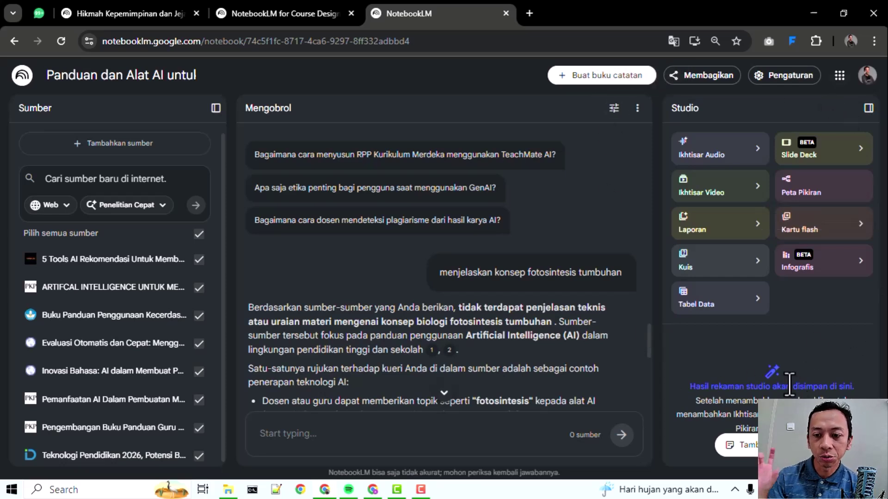
left_click(444, 392)
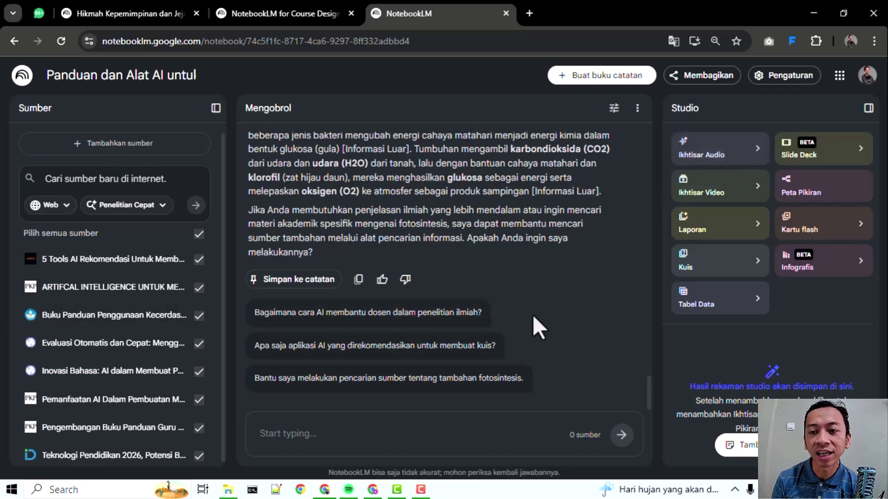
Start customizing an audio overview with the Penyelaman Mendalam format and Indonesia as the language.
left_click(717, 158)
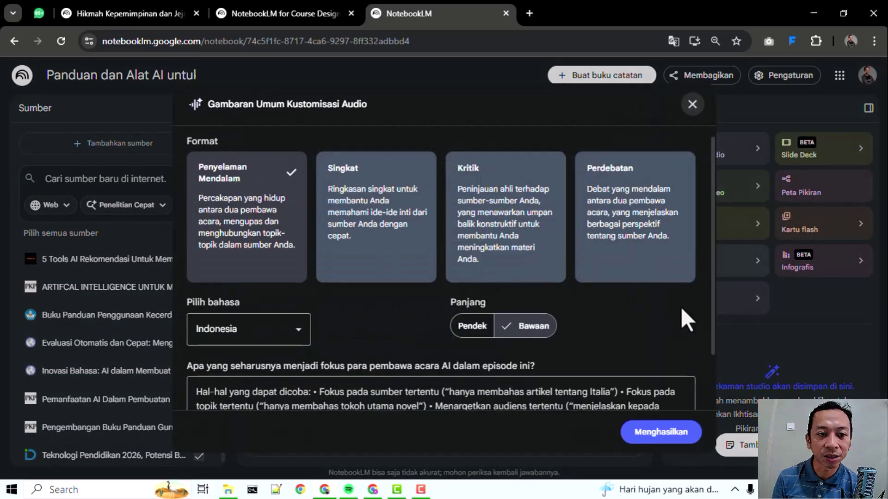
left_click(256, 194)
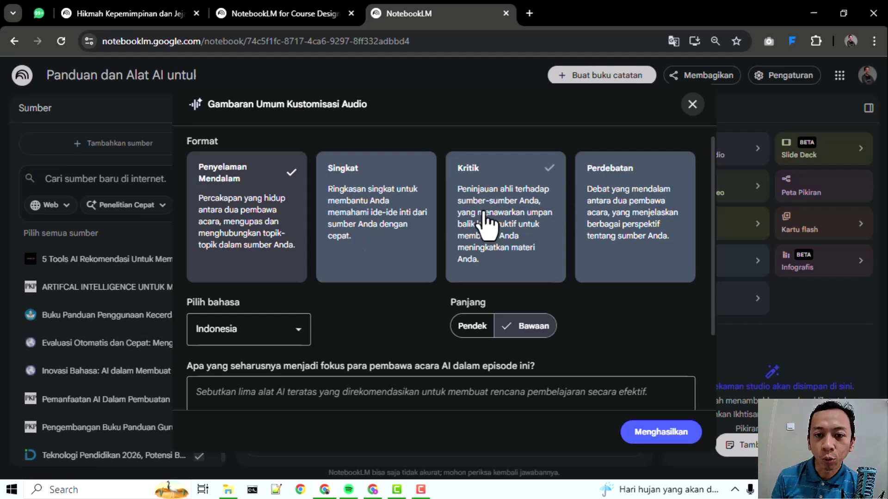
scroll(601, 330, "down", 1)
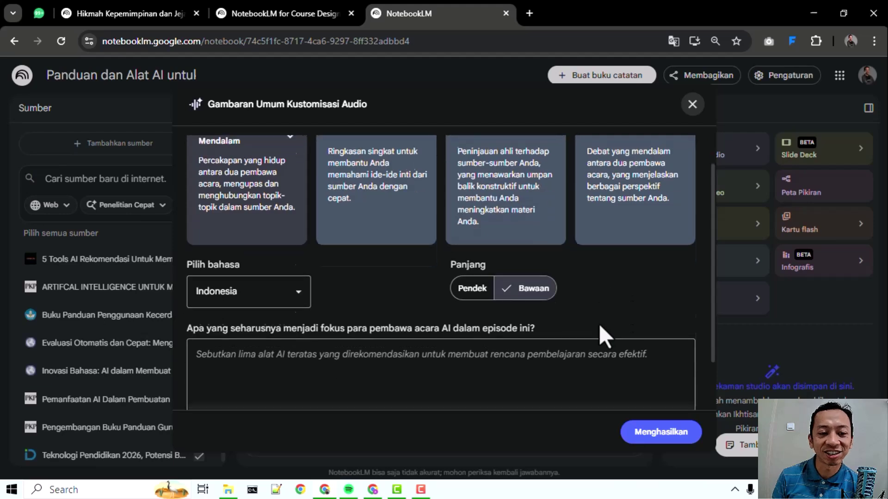
scroll(601, 336, "down", 1)
left_click(245, 267)
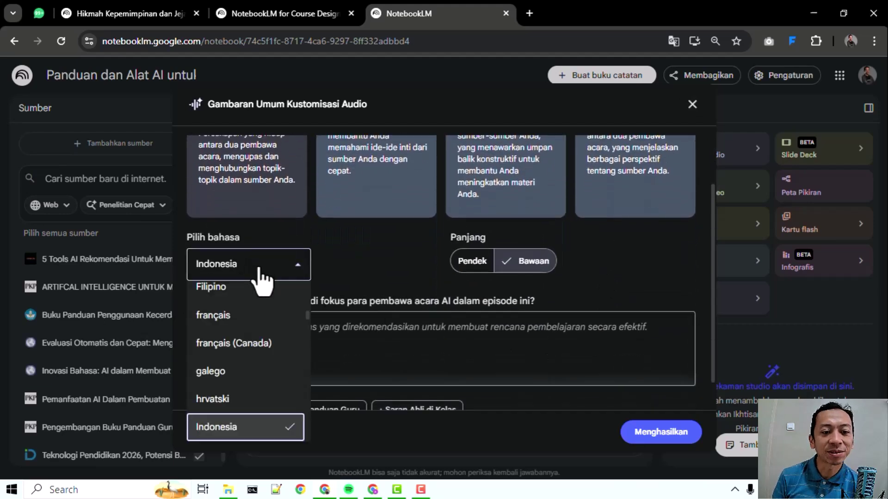
left_click(284, 268)
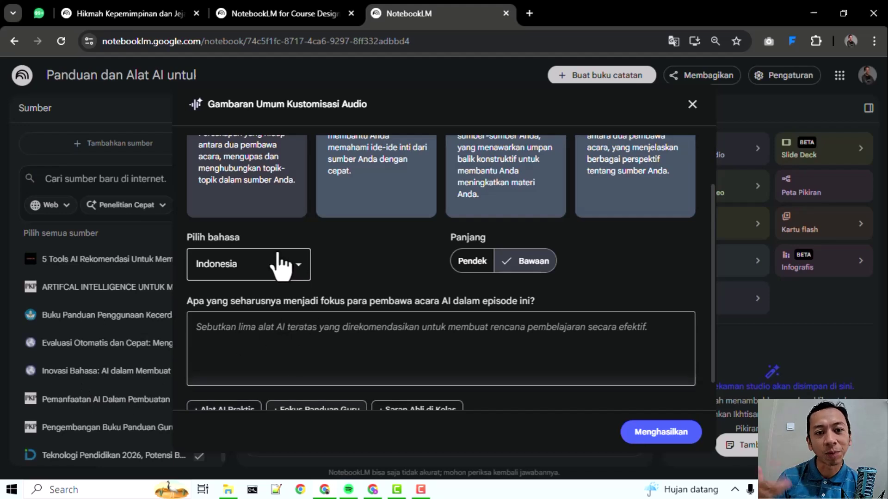
Set the audio episode's focus to "bagaimana menyisun silabus dg ai" and generate the audio overview.
left_click(303, 319)
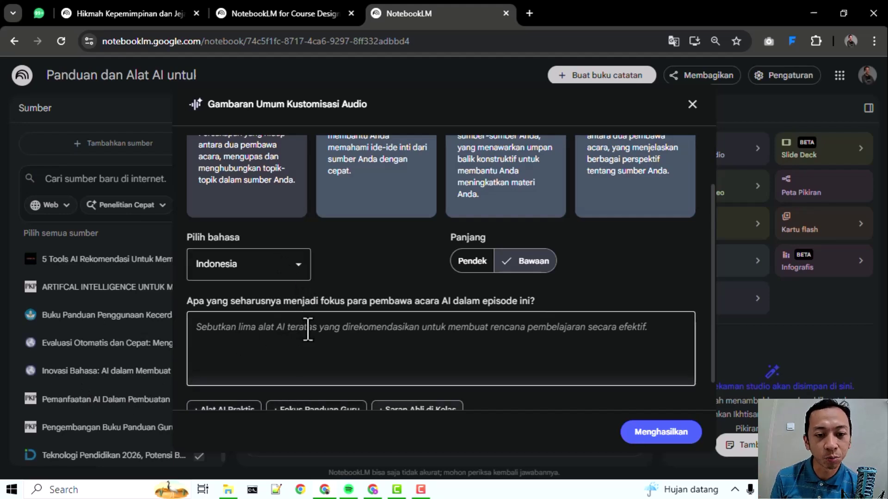
scroll(318, 317, "down", 1)
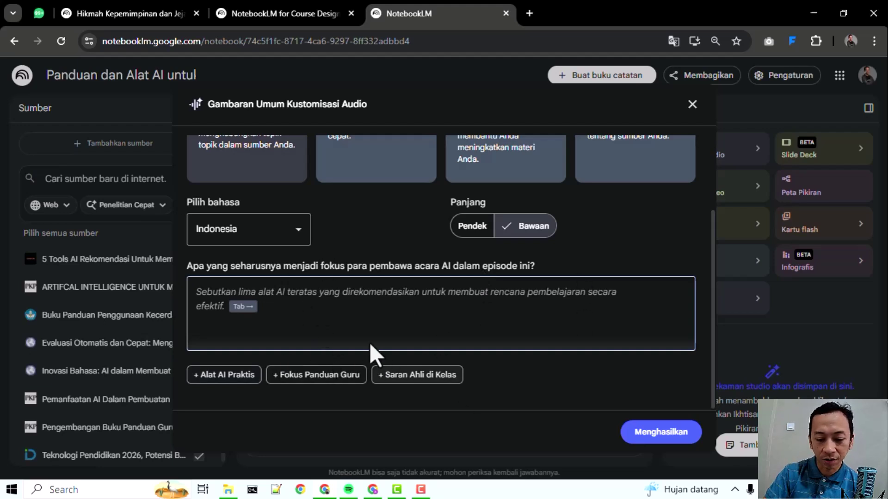
type("bagaimana menyi")
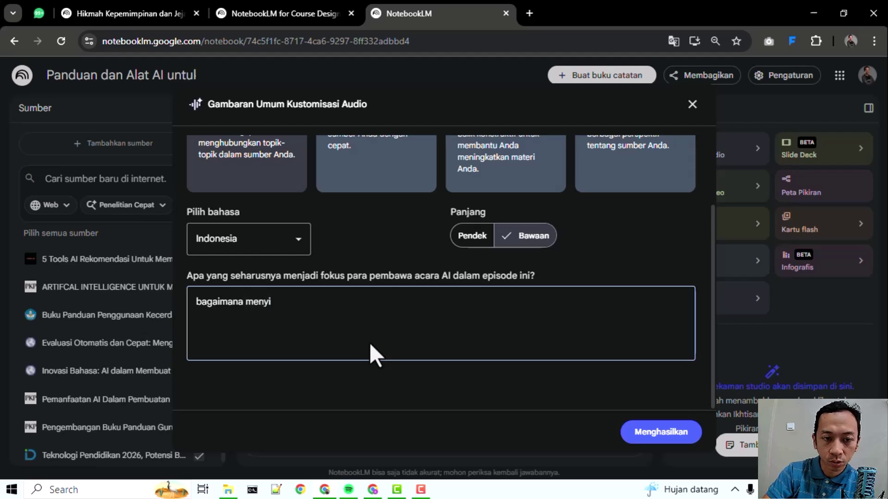
type("sun sil")
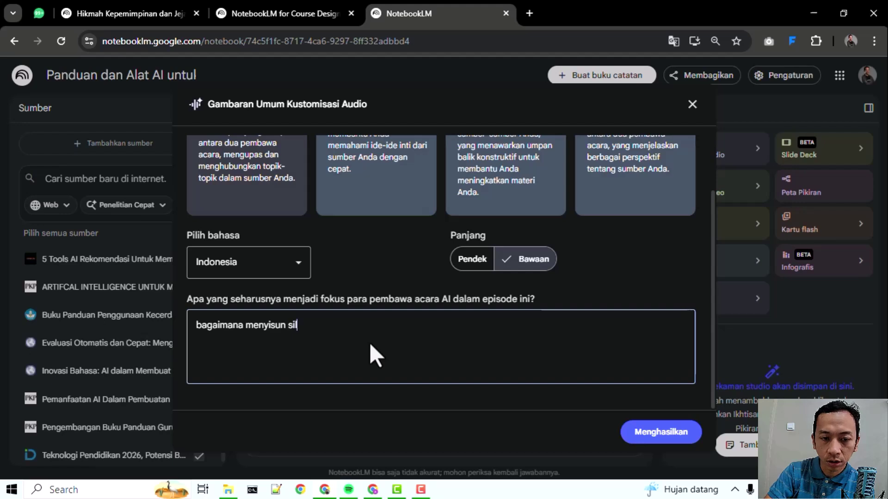
type("abus dg ai")
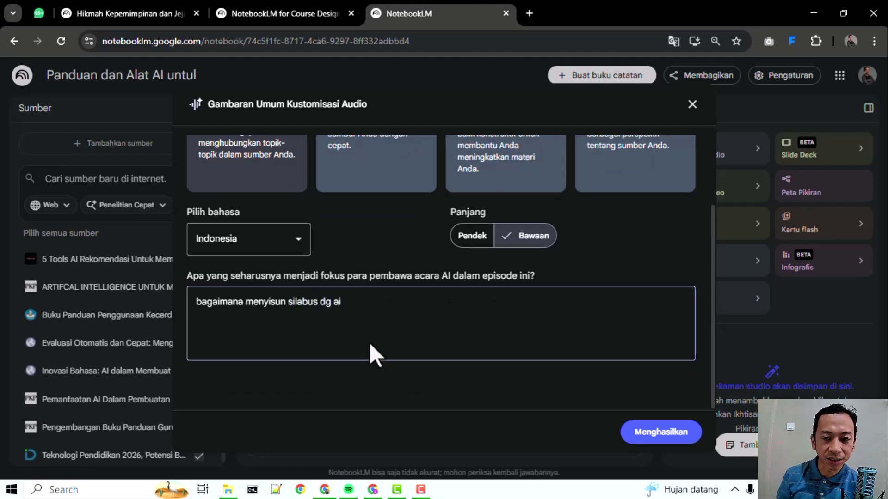
scroll(370, 343, "up", 1)
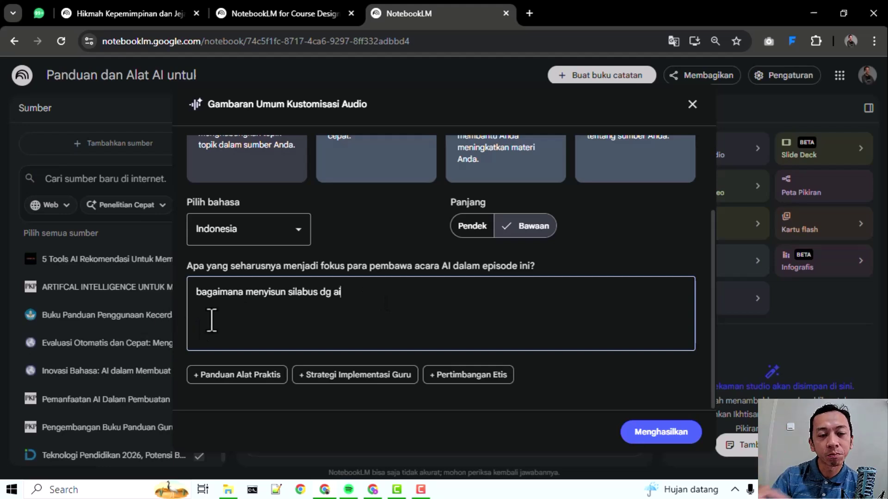
left_click(635, 435)
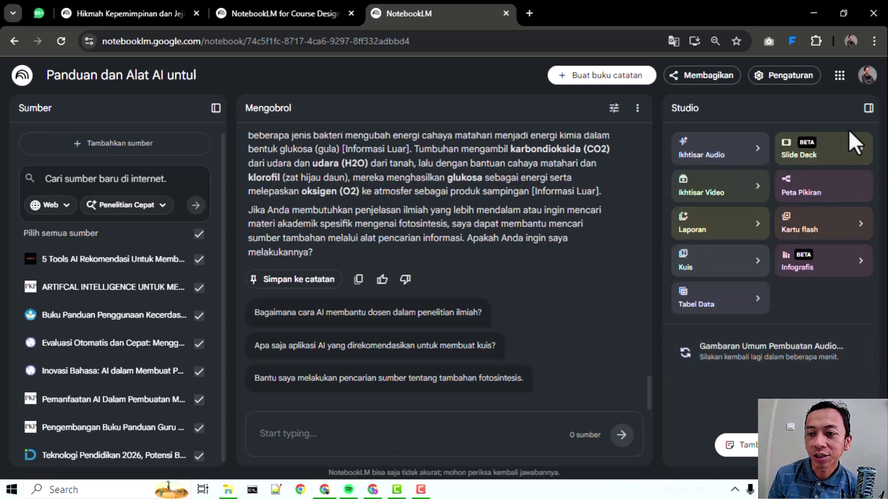
Review the slide deck customization options, try the Slide Presentasi format, and leave without generating a deck.
left_click(857, 162)
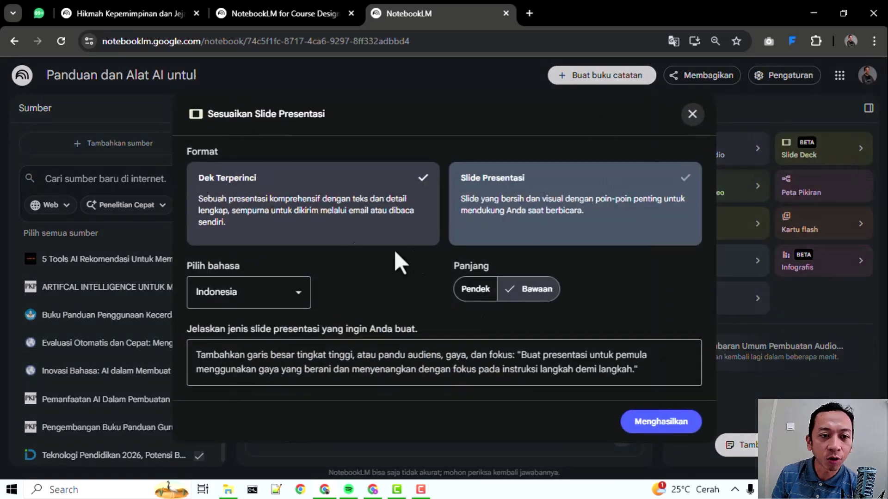
left_click(537, 205)
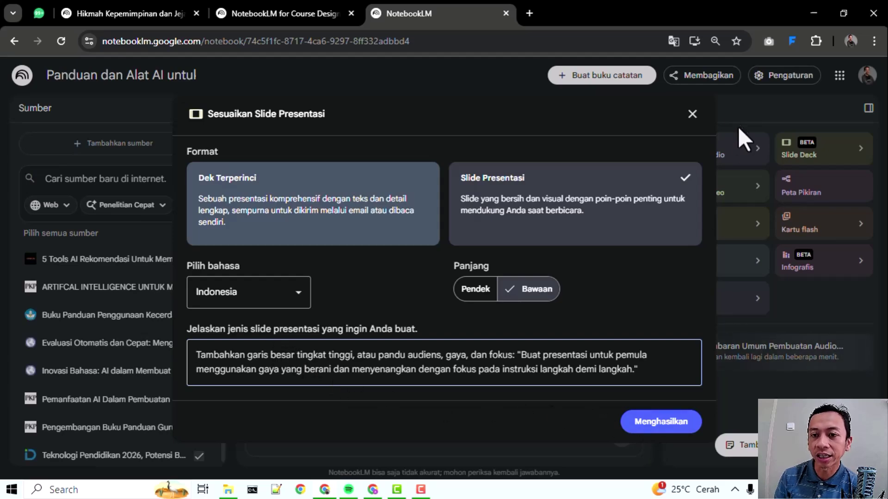
left_click(693, 117)
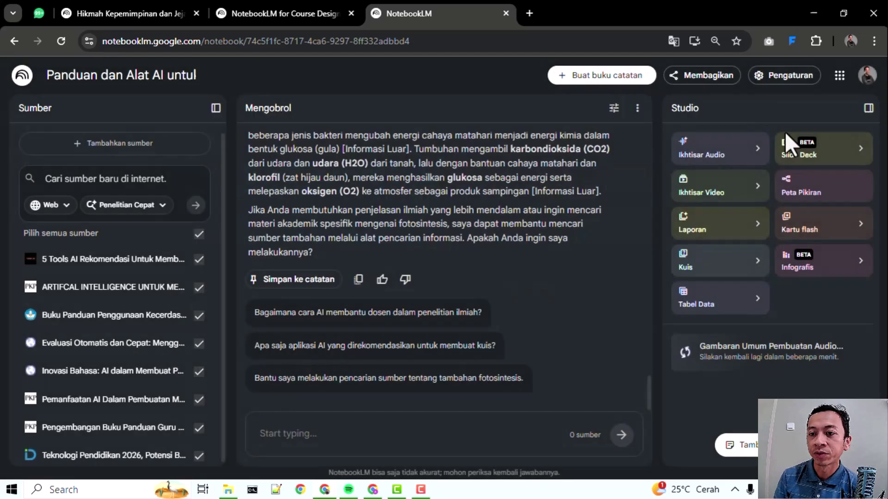
Generate a mind map from the sources, and review the video overview's format, language, visual style and focus options without generating one.
left_click(807, 200)
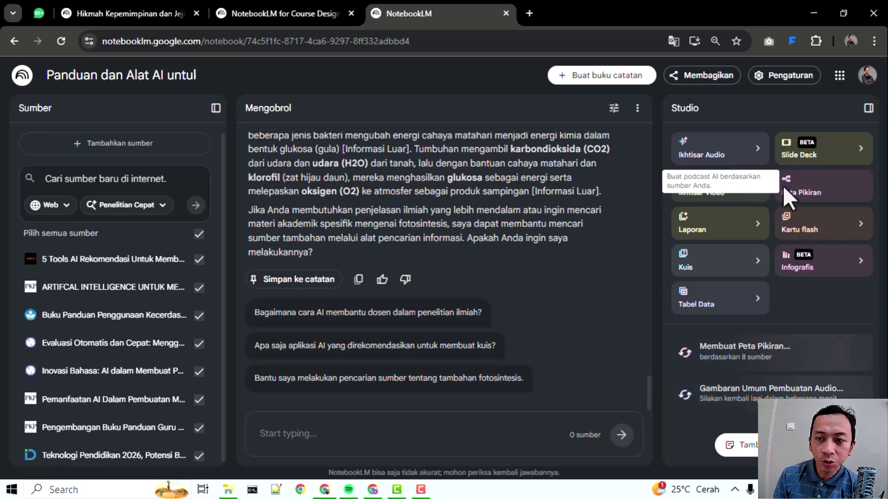
left_click(758, 186)
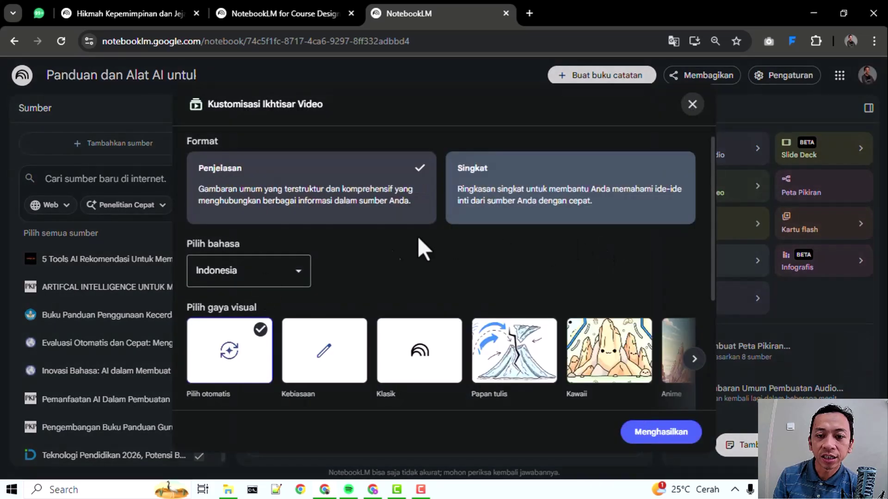
scroll(383, 234, "down", 3)
scroll(406, 322, "up", 3)
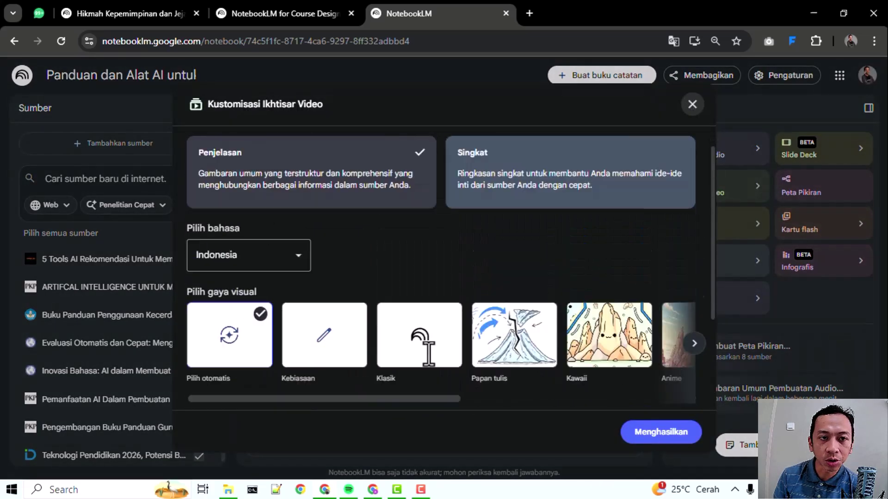
scroll(480, 277, "down", 3)
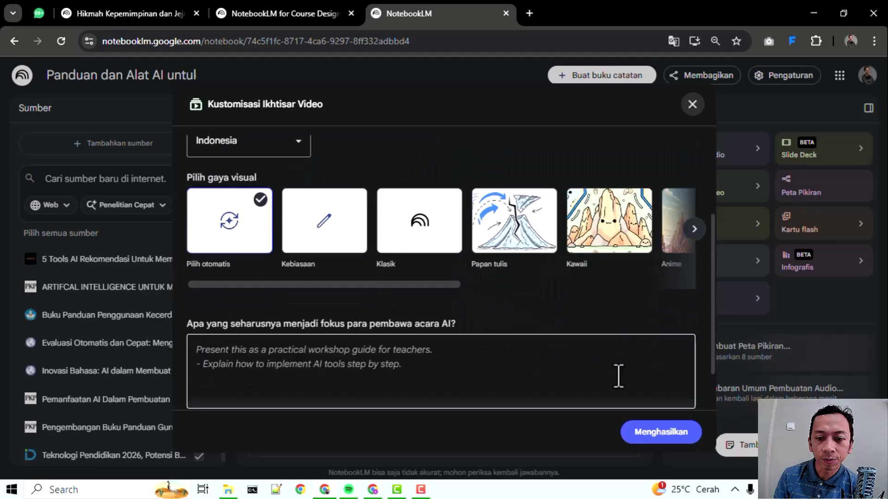
scroll(618, 370, "down", 2)
scroll(388, 254, "up", 4)
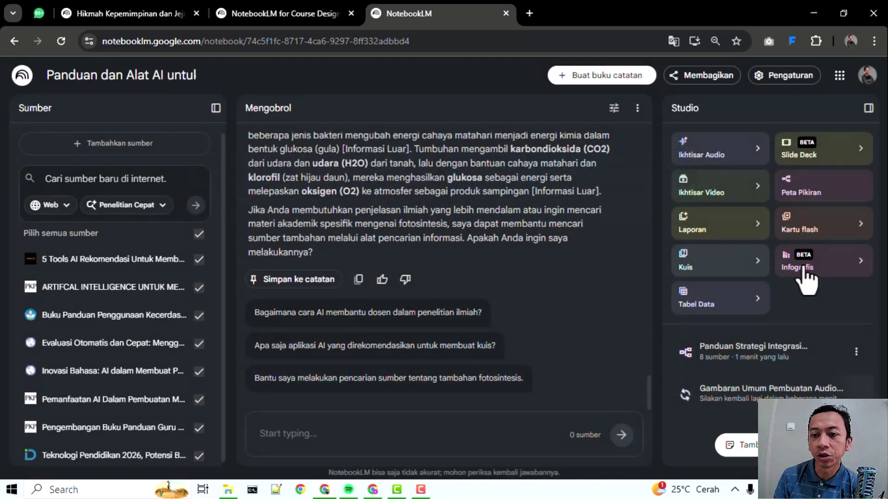
left_click(692, 104)
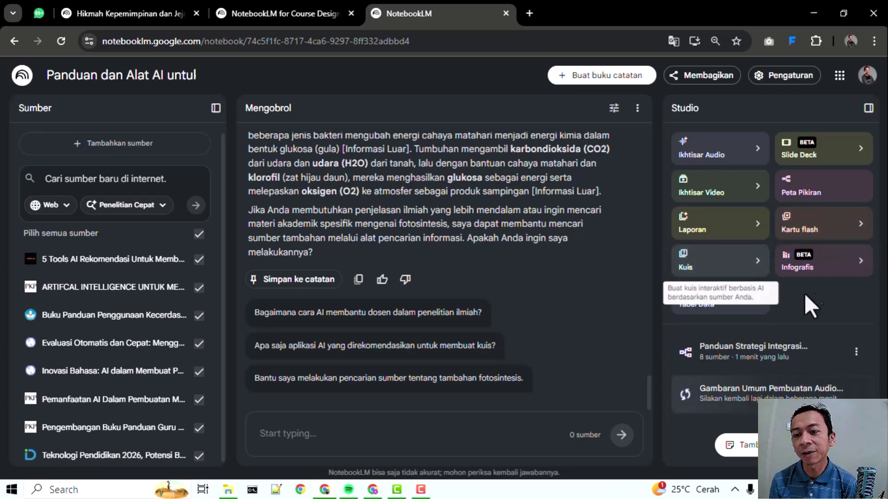
Generate an infographic in Indonesia with Lanskap orientation, the Pilih otomatis visual style and Standar detail.
left_click(813, 268)
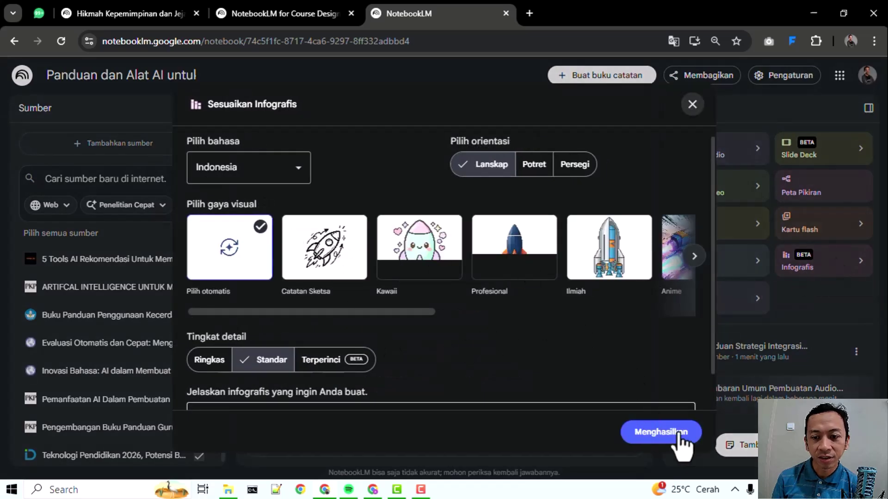
left_click(670, 431)
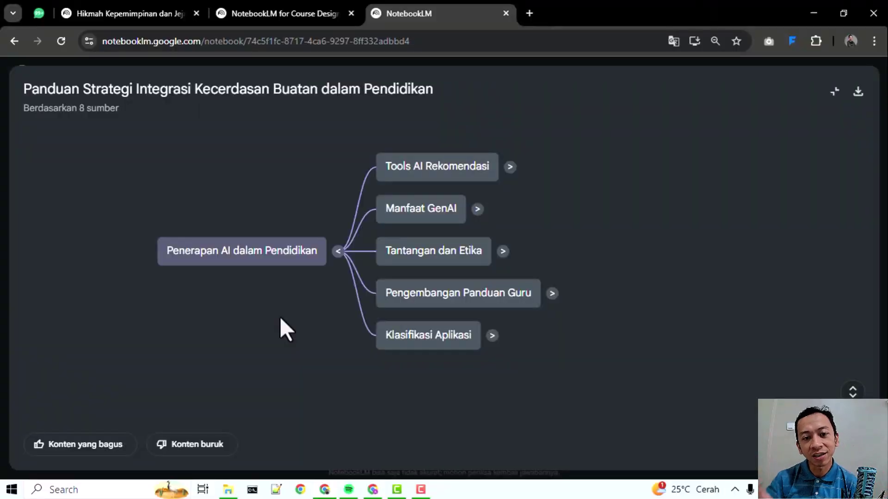
Expand the mind map's Tools AI Rekomendasi and ChatGPT branches, discuss "Ide media interaktif" in the chat, and return to the Studio outputs.
left_click(511, 168)
left_click(481, 268)
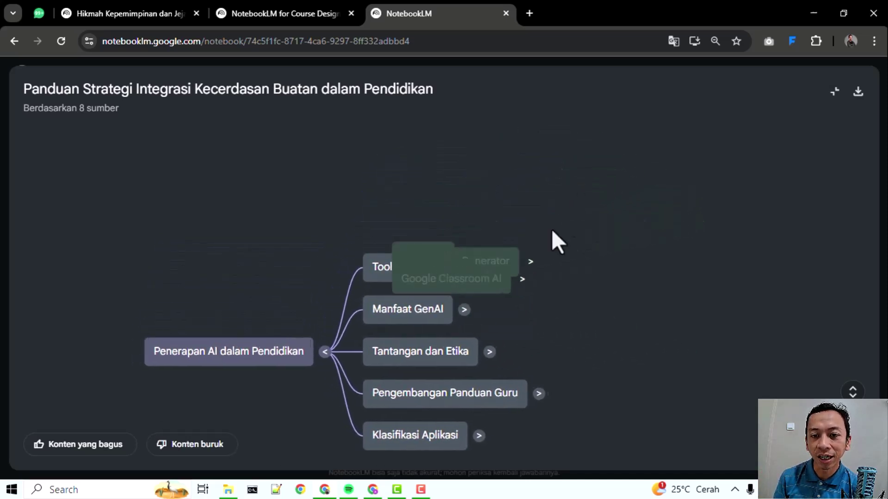
left_click(510, 268)
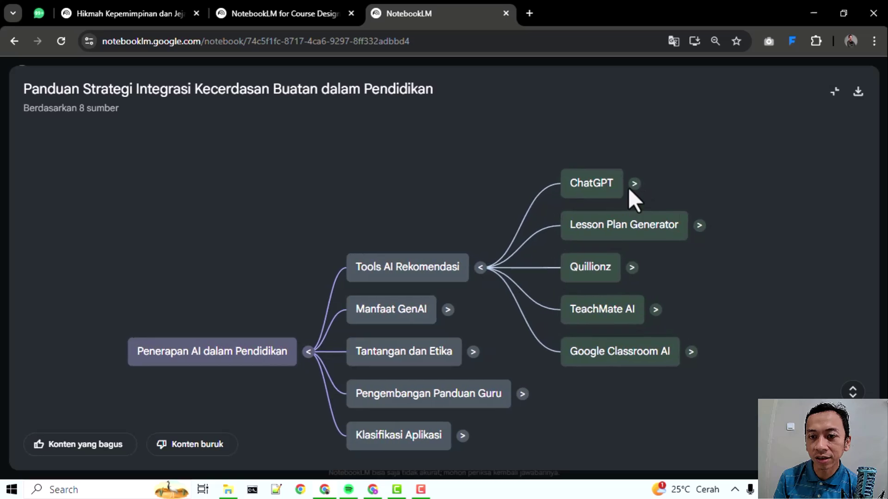
left_click(630, 185)
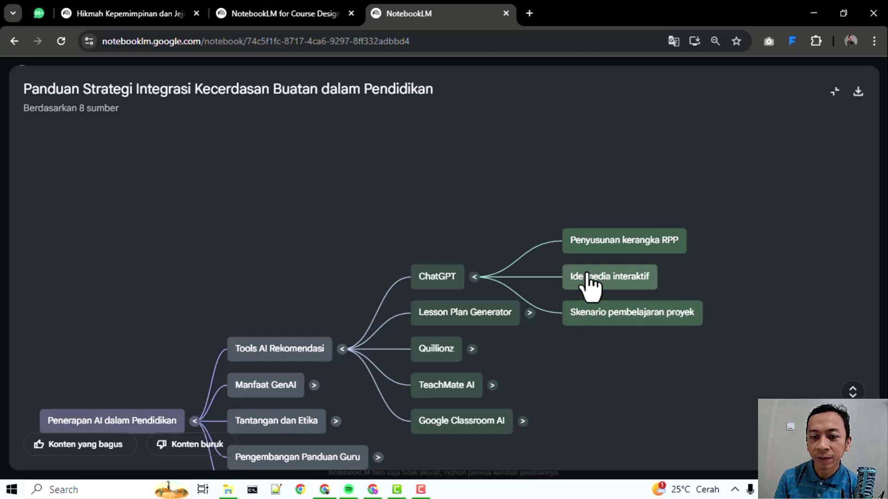
left_click(589, 283)
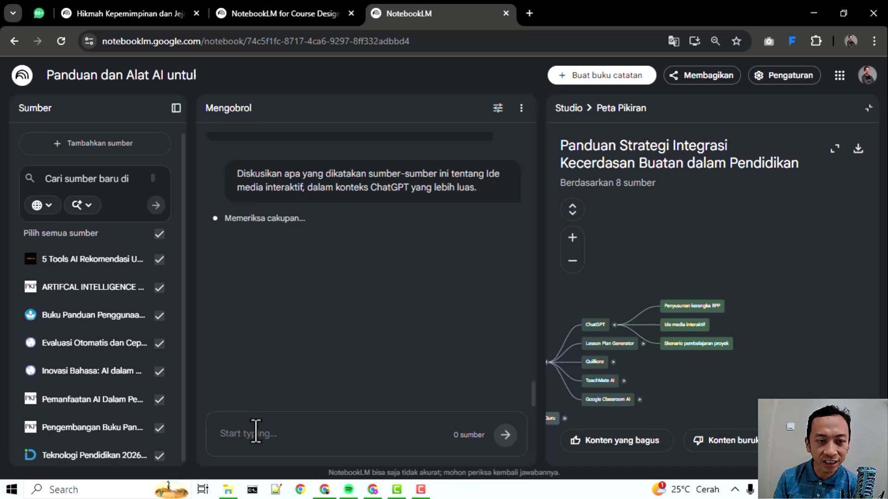
left_click_drag(238, 171, 434, 198)
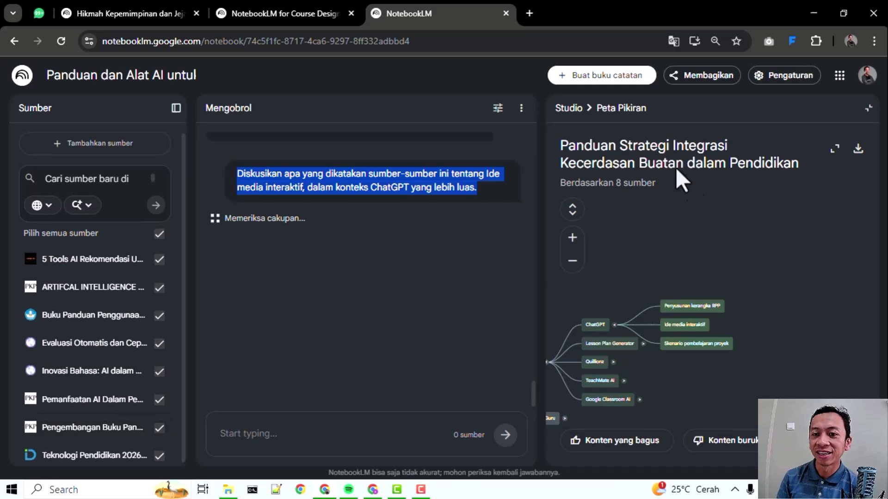
left_click(567, 109)
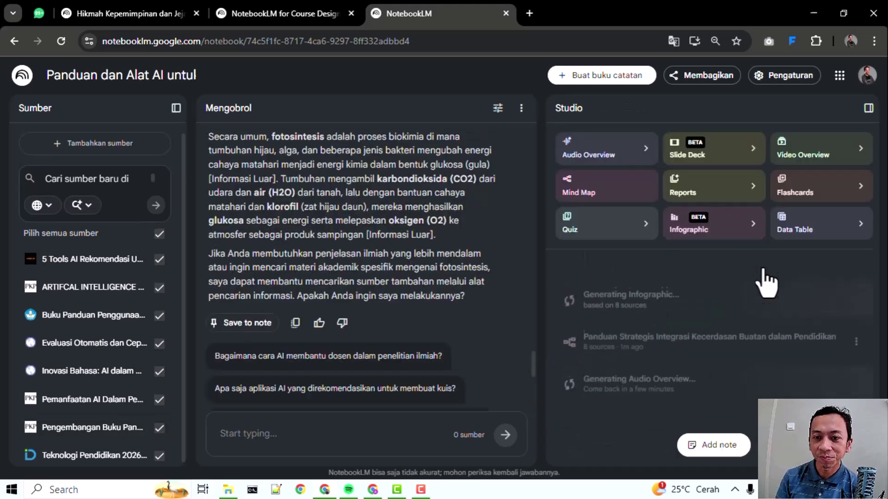
scroll(745, 342, "down", 1)
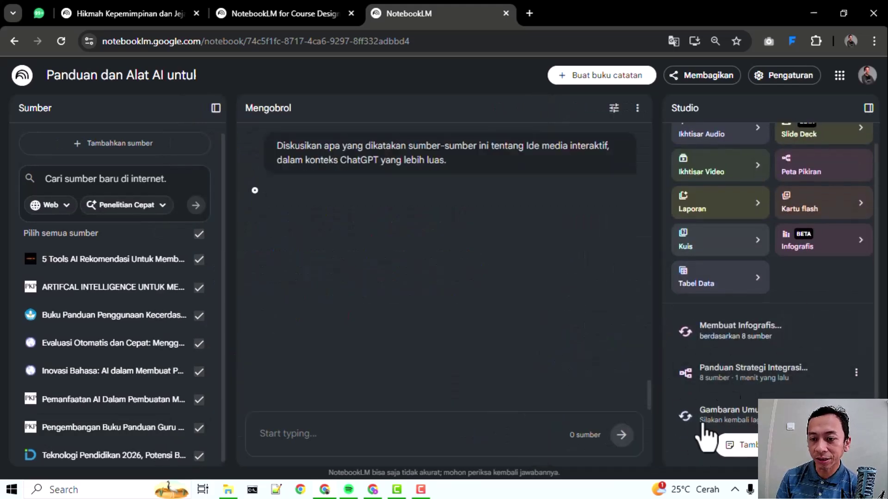
Switch to the NotebookLM for Course Design notebook, collapse its sources, and view the "AI Content Management Process" infographic.
left_click(259, 12)
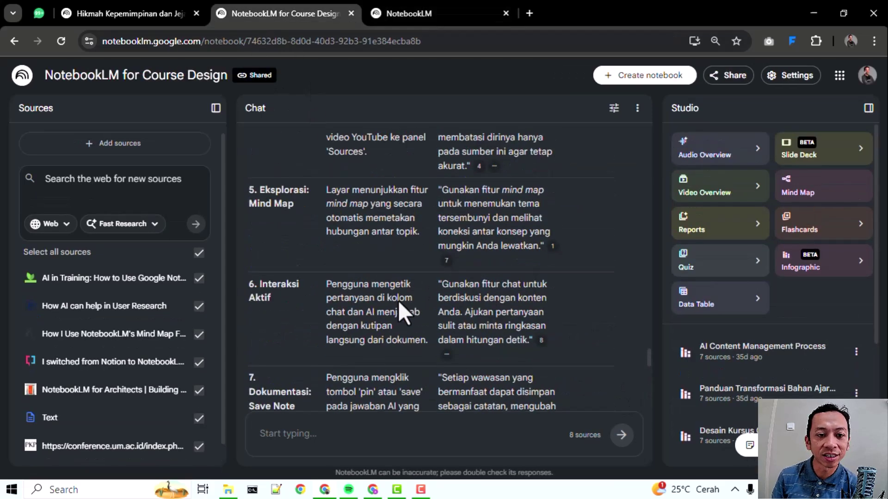
left_click(216, 109)
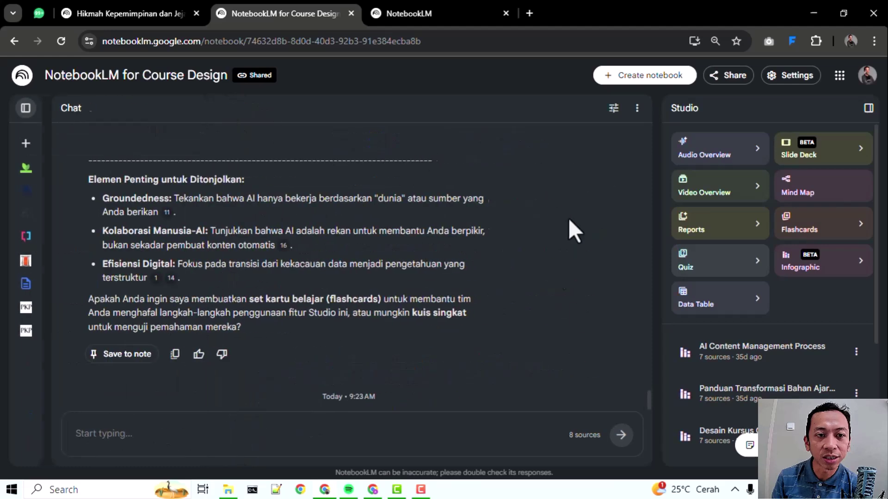
scroll(796, 366, "down", 4)
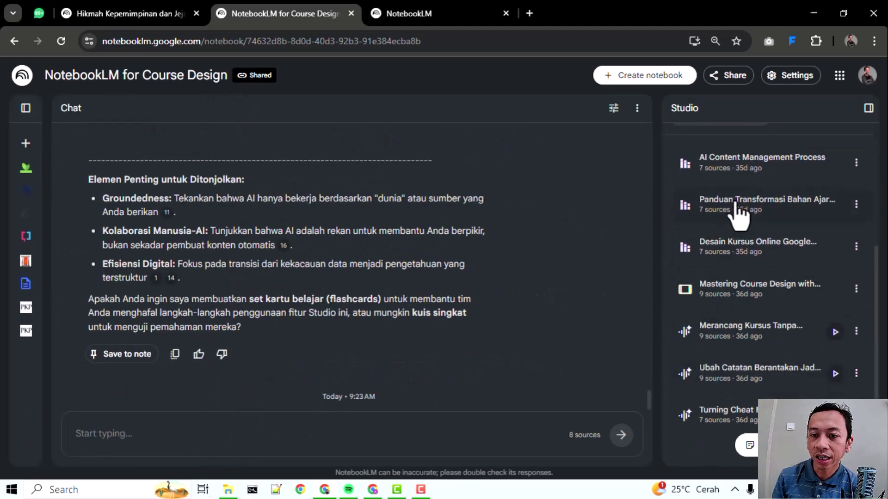
left_click(751, 169)
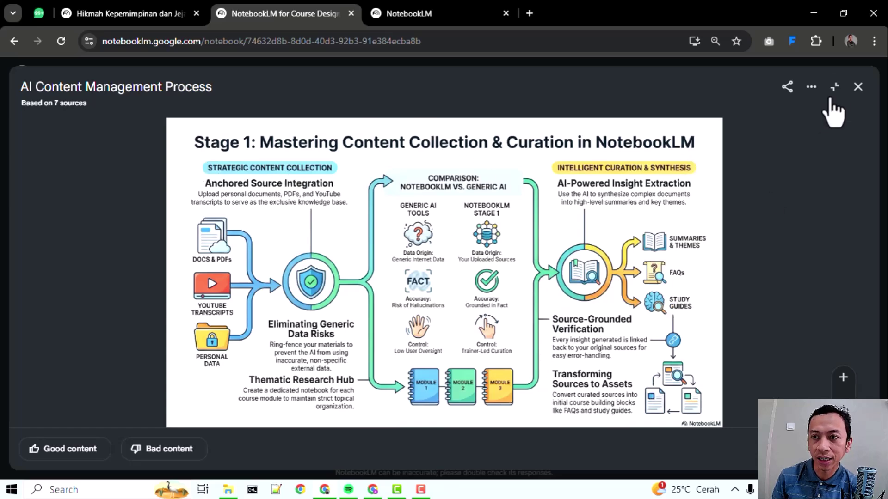
left_click(856, 87)
View the "Panduan Transformasi Bahan Ajar Digital" infographic, read the custom prompt behind it, and close it.
scroll(781, 361, "down", 2)
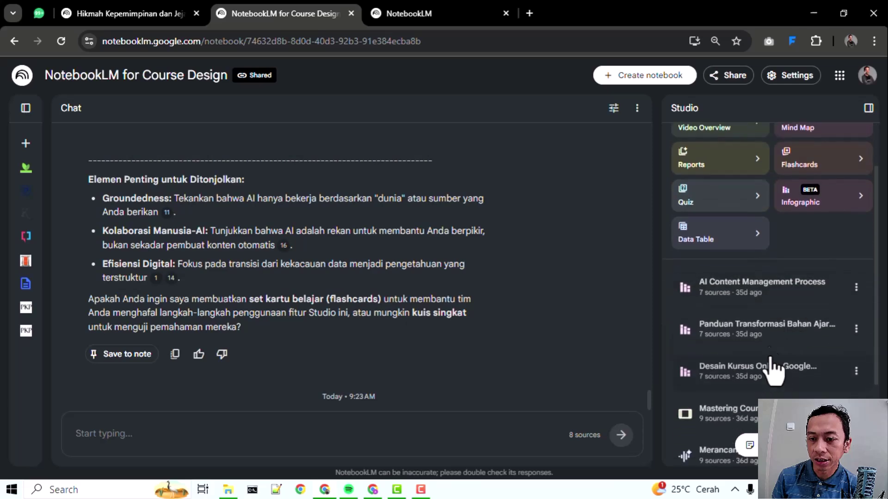
left_click(768, 334)
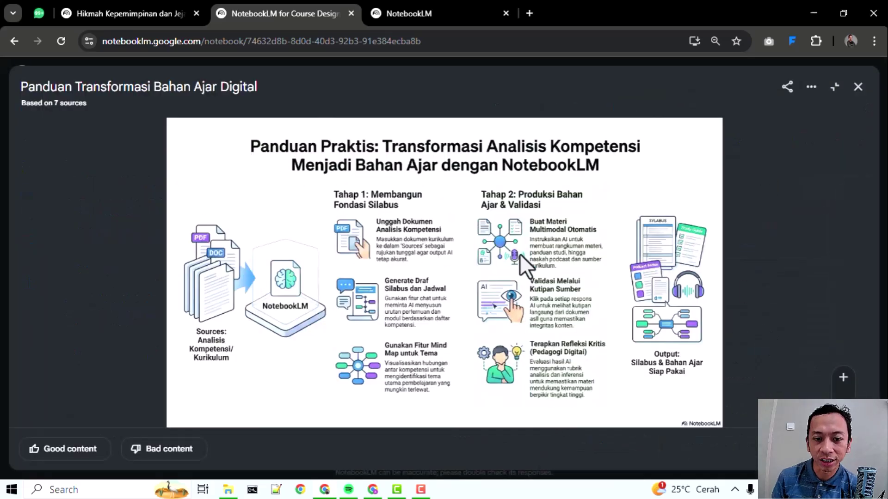
left_click(811, 86)
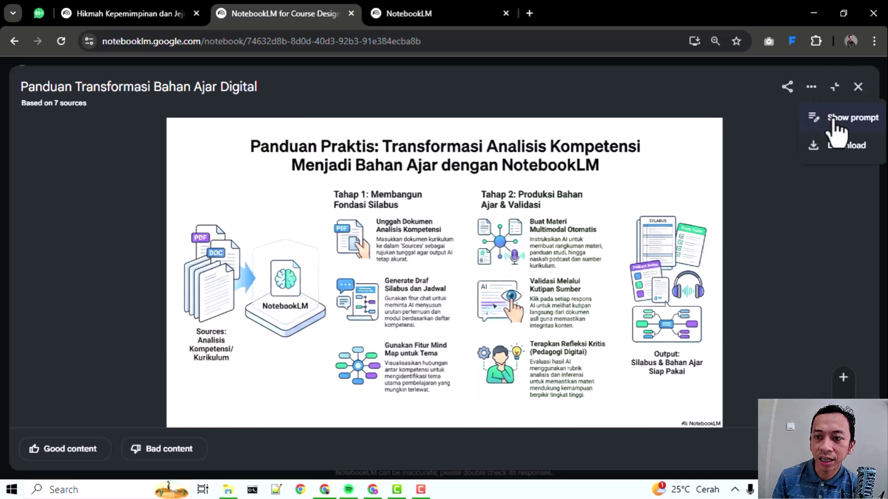
left_click(852, 117)
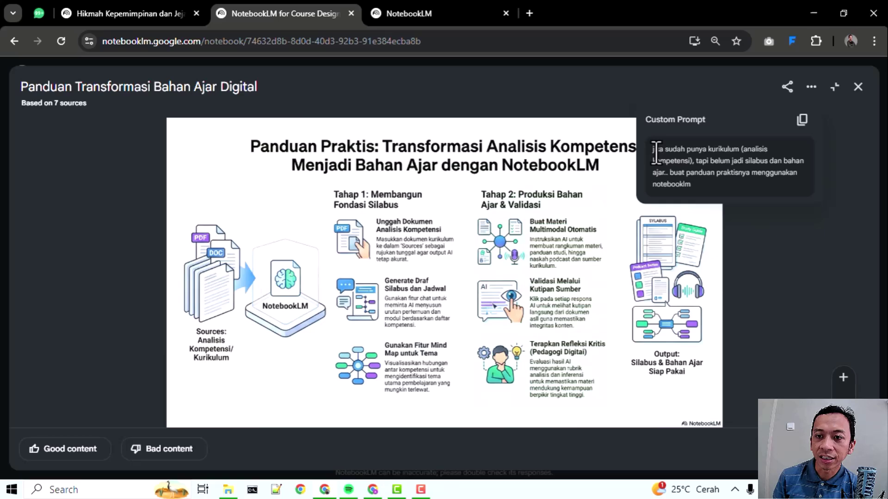
left_click_drag(690, 184, 649, 147)
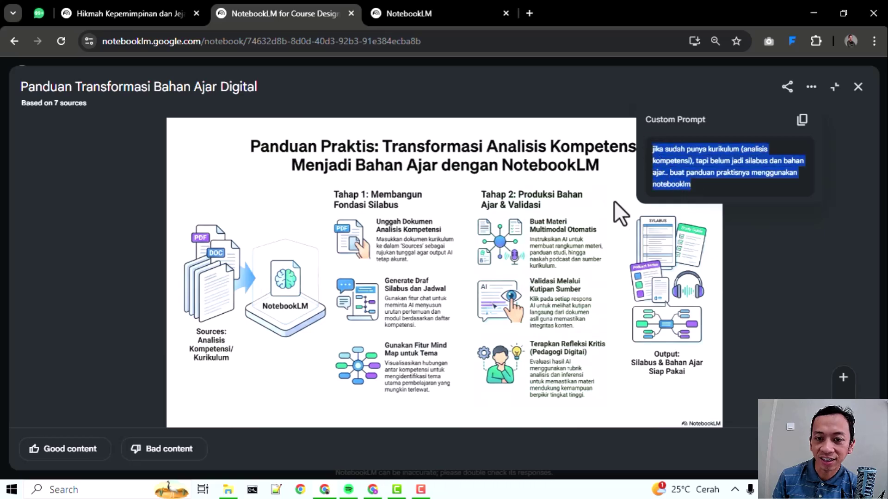
left_click(605, 253)
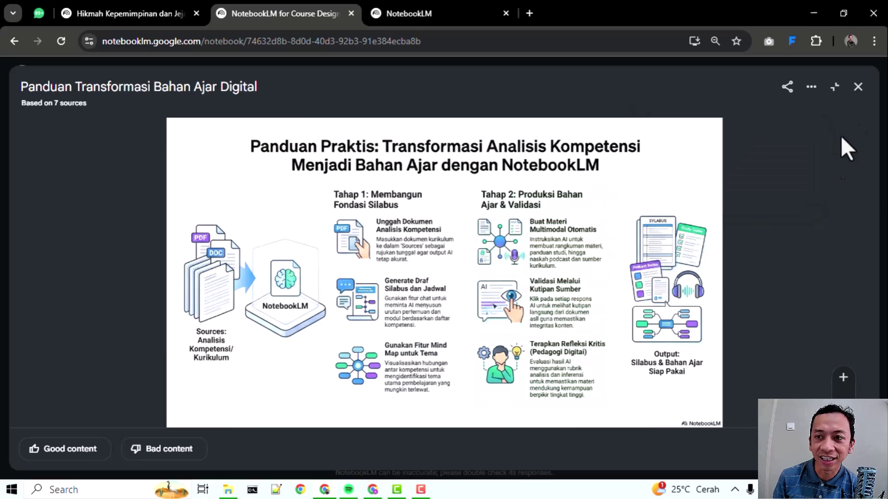
left_click(858, 87)
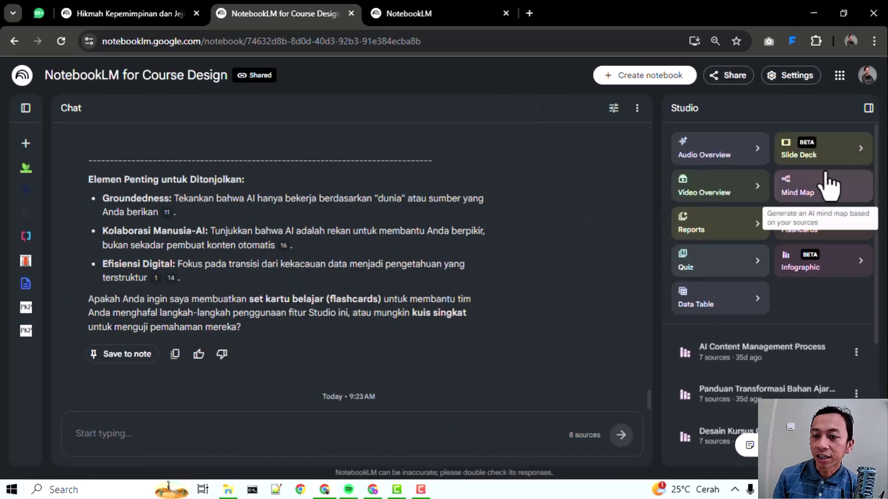
Reopen the "AI Content Management Process" infographic, check its extra options, and close it.
left_click(754, 369)
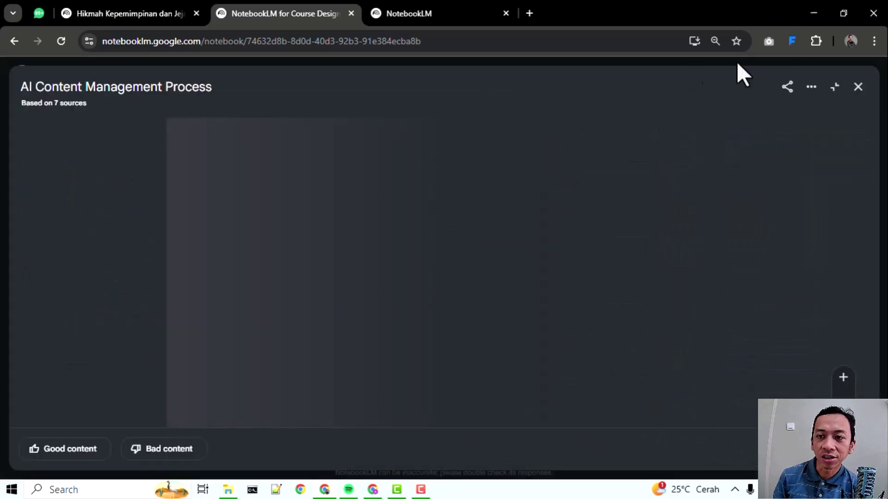
left_click(811, 92)
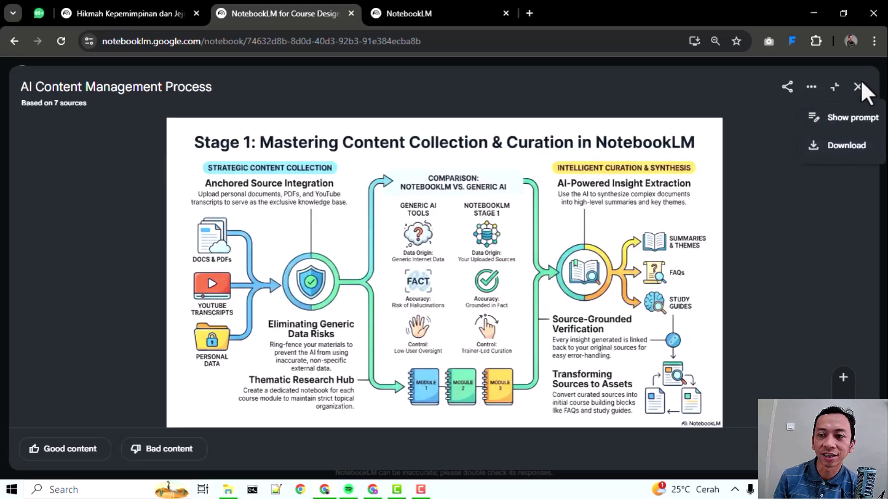
left_click(852, 90)
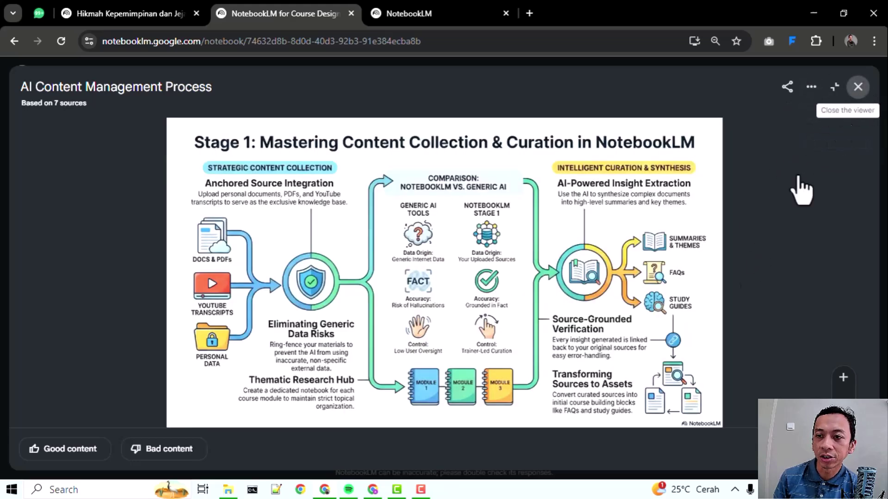
left_click(857, 88)
Open the "Mastering Course Design with NotebookLM" slide deck and enlarge it to view its first slide.
scroll(740, 363, "down", 3)
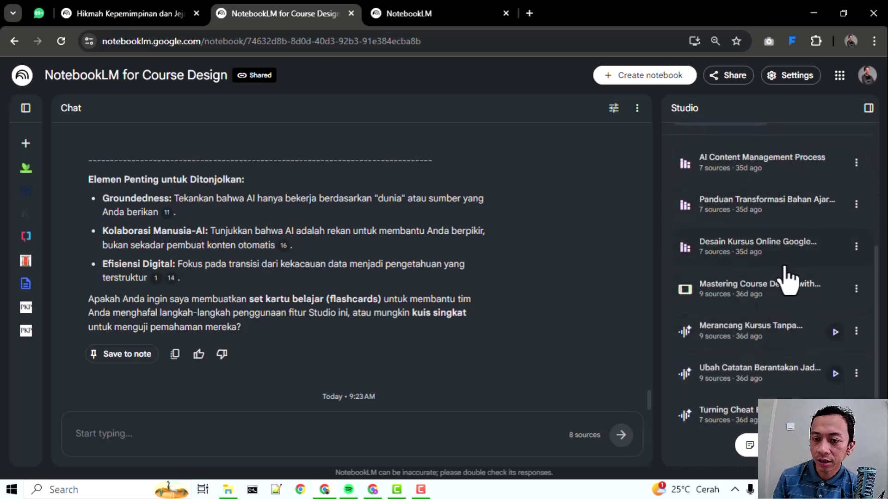
left_click(781, 297)
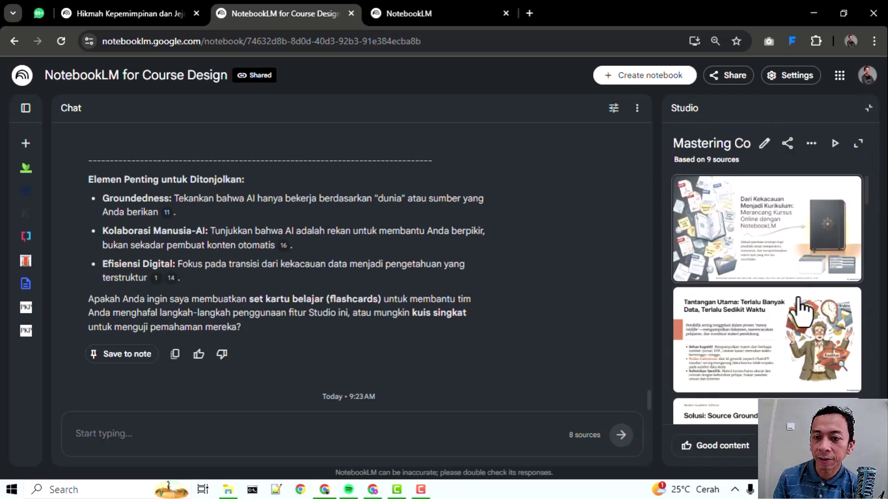
left_click(774, 250)
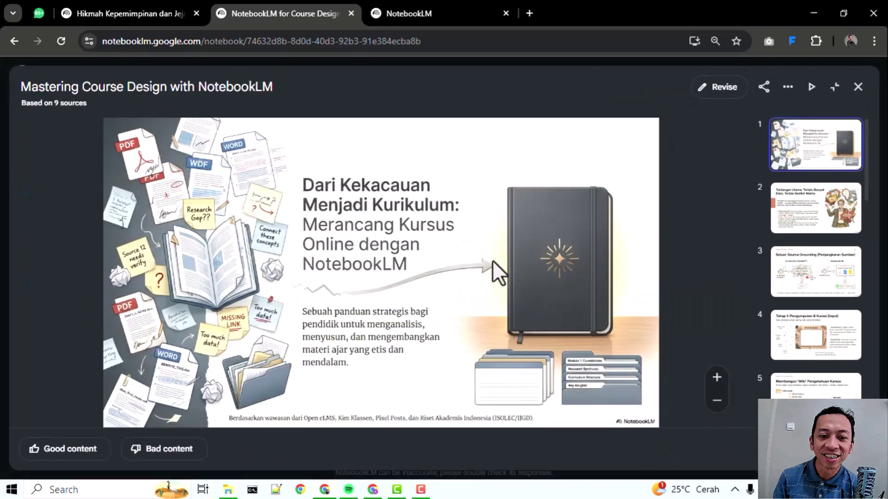
View slides 2, 3 and 4 of the "Mastering Course Design with NotebookLM" deck, then return to slide 1.
left_click(788, 224)
left_click(811, 289)
left_click(807, 351)
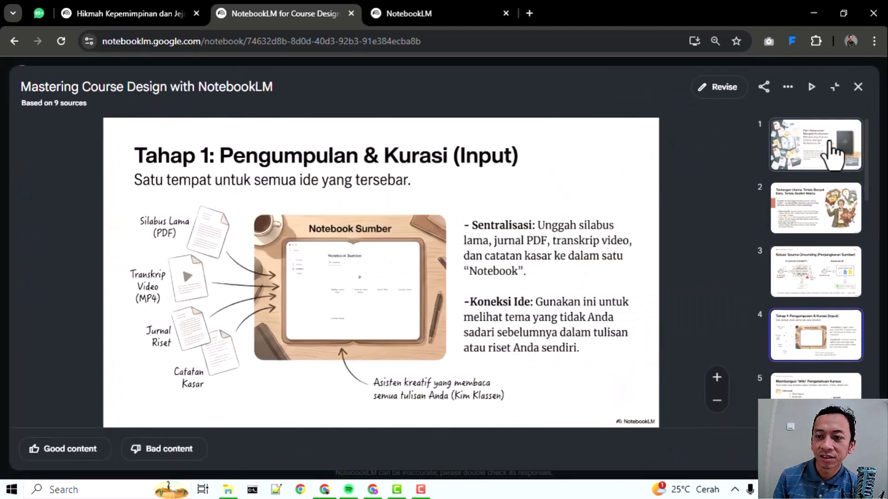
left_click(816, 144)
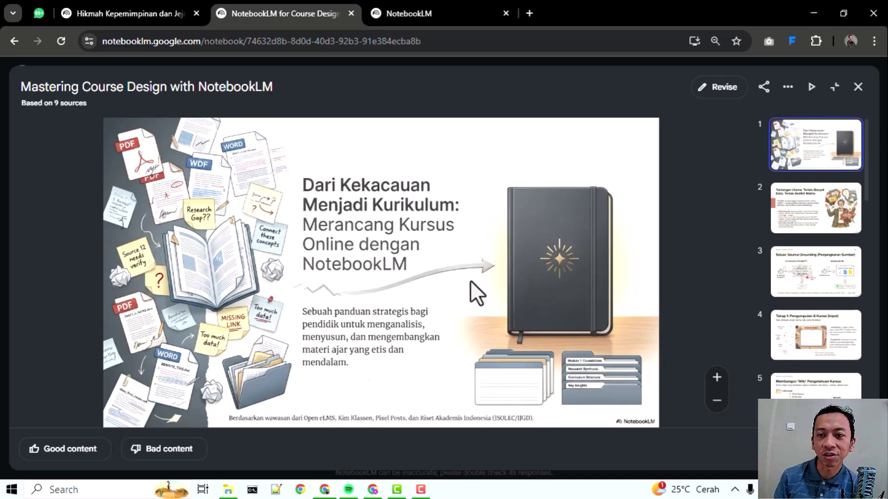
Check the slide deck's prompt and PDF or PowerPoint download options, then close the deck.
left_click(787, 87)
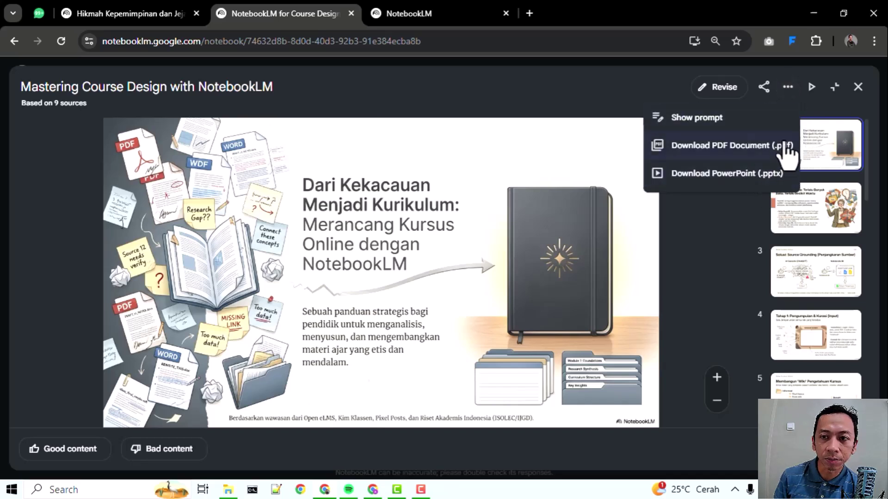
left_click(855, 89)
left_click(857, 88)
Play a short part of the "Merancang Kursus Tanpa Halusina..." audio, pause it, and look over the remaining audio outputs.
scroll(797, 340, "down", 4)
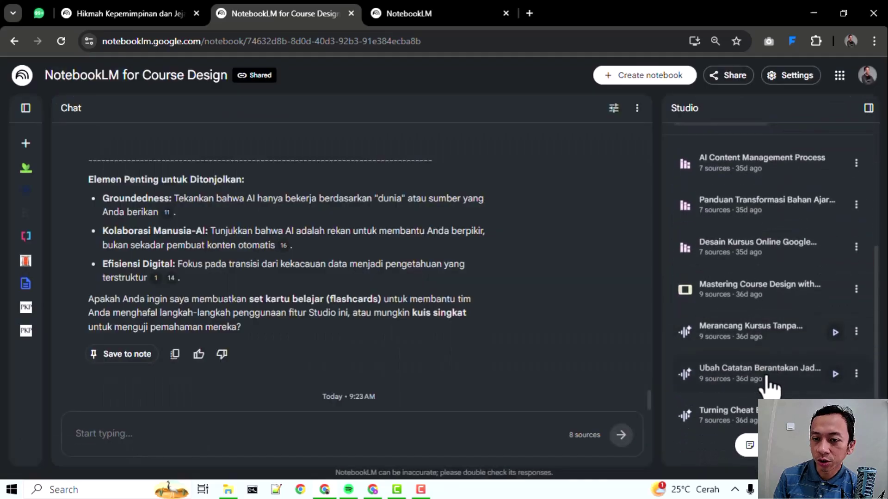
left_click(789, 338)
left_click(684, 436)
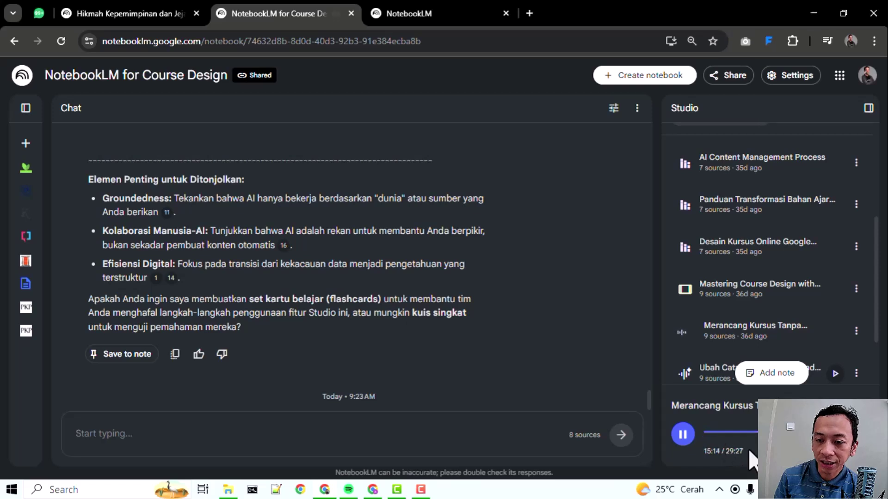
left_click(684, 435)
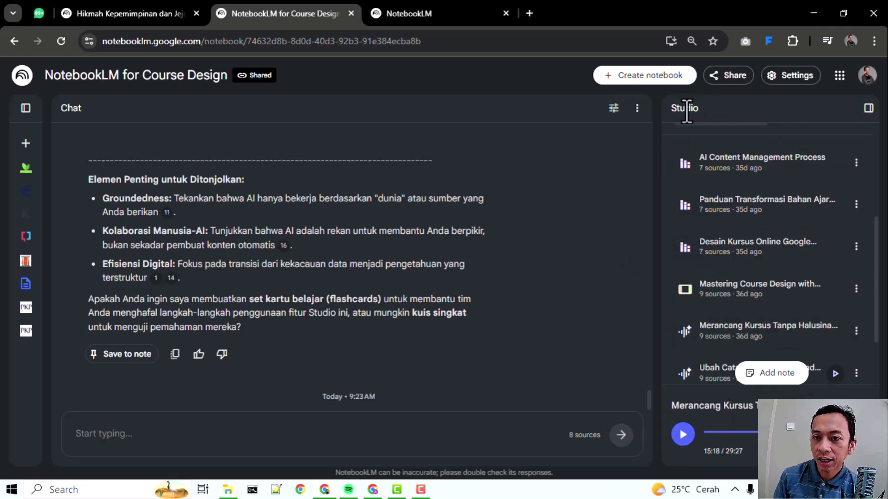
scroll(828, 356, "down", 2)
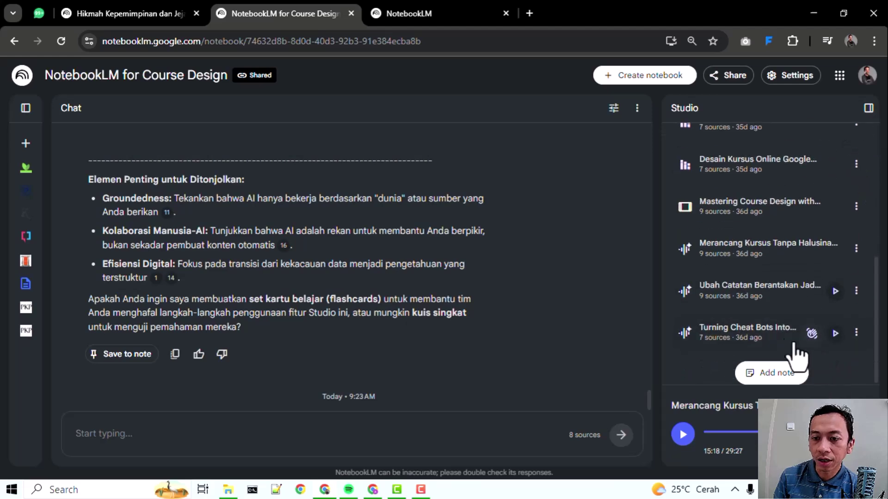
Switch to the "Panduan dan Alat AI untuk" notebook, view the Video Overview customization options, and close them without generating.
left_click(390, 13)
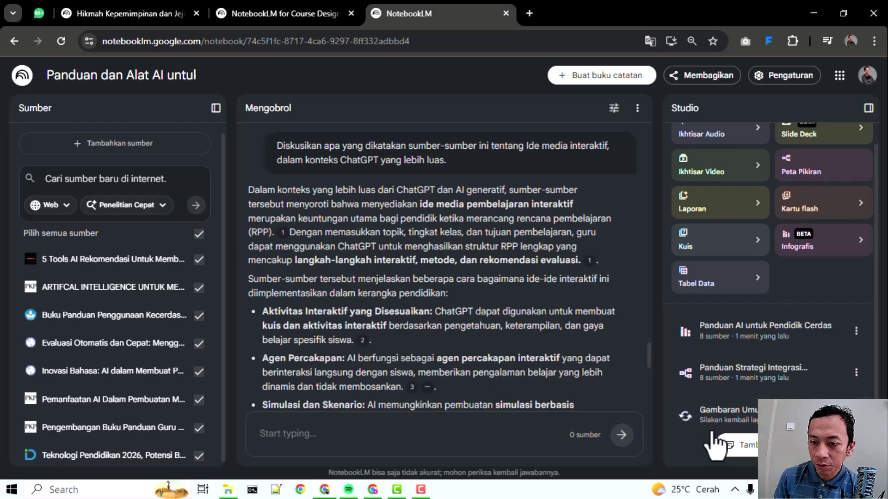
scroll(714, 444, "up", 1)
left_click(750, 192)
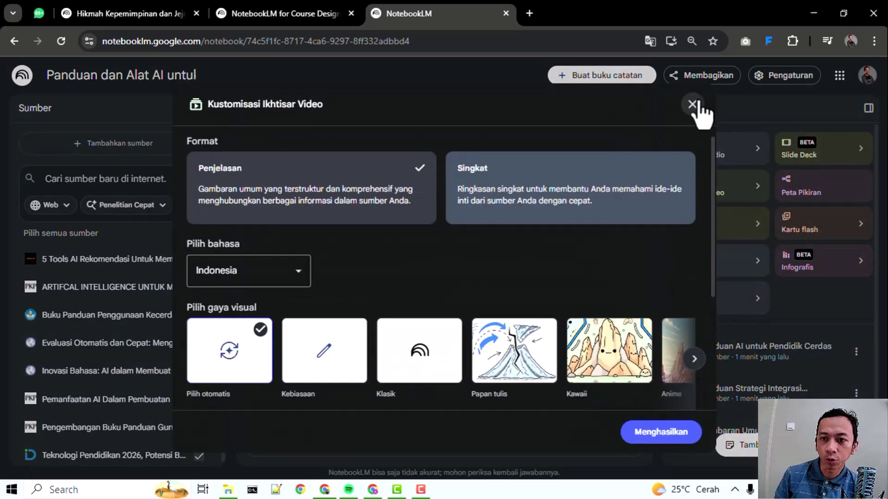
left_click(692, 105)
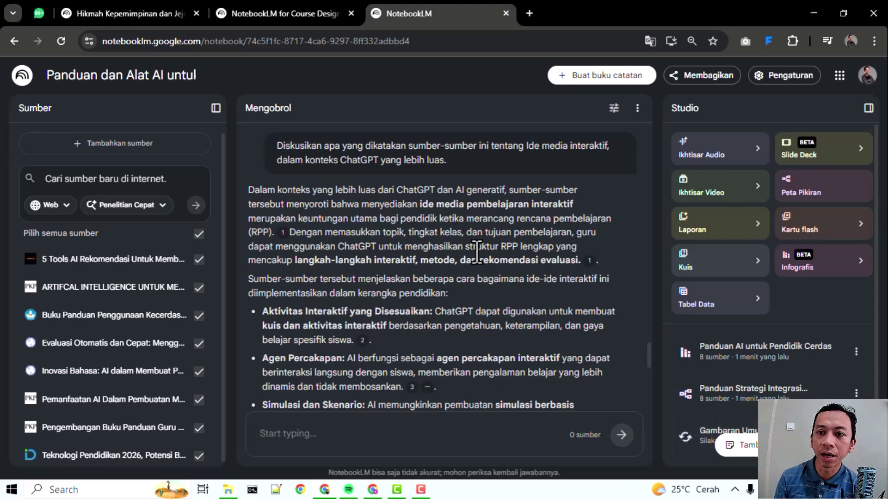
Check the notebook's sharing and access options, close them, and view the end of the chat answer with its suggested questions.
left_click(706, 76)
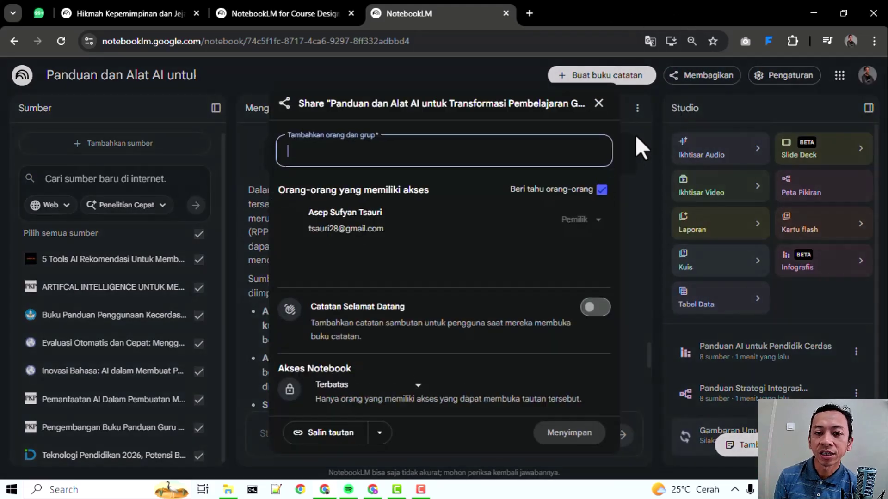
left_click(595, 277)
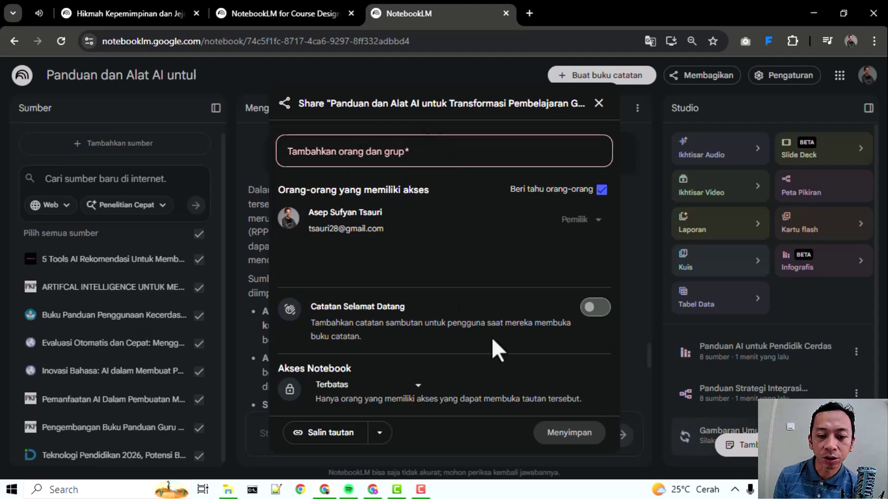
left_click(598, 103)
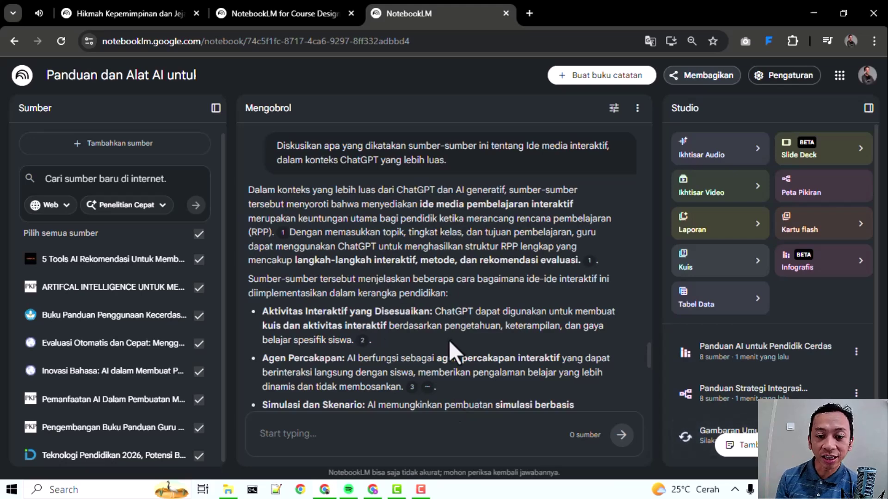
scroll(449, 347, "down", 4)
scroll(449, 348, "down", 4)
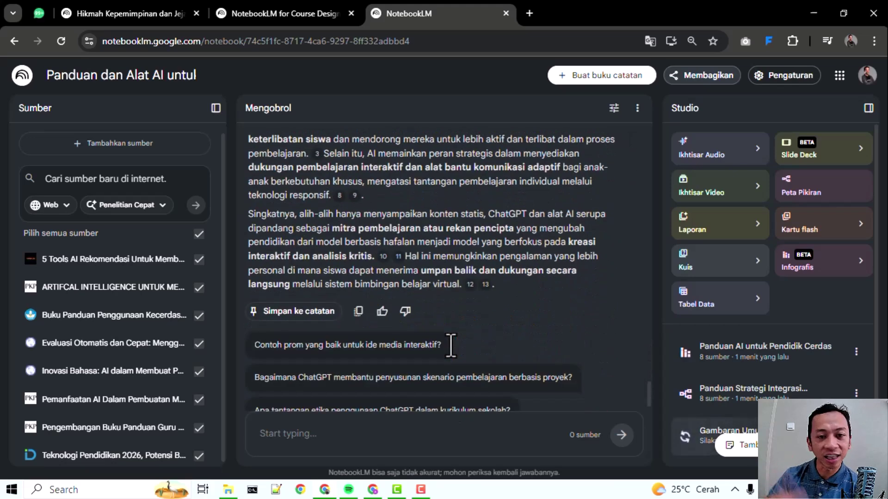